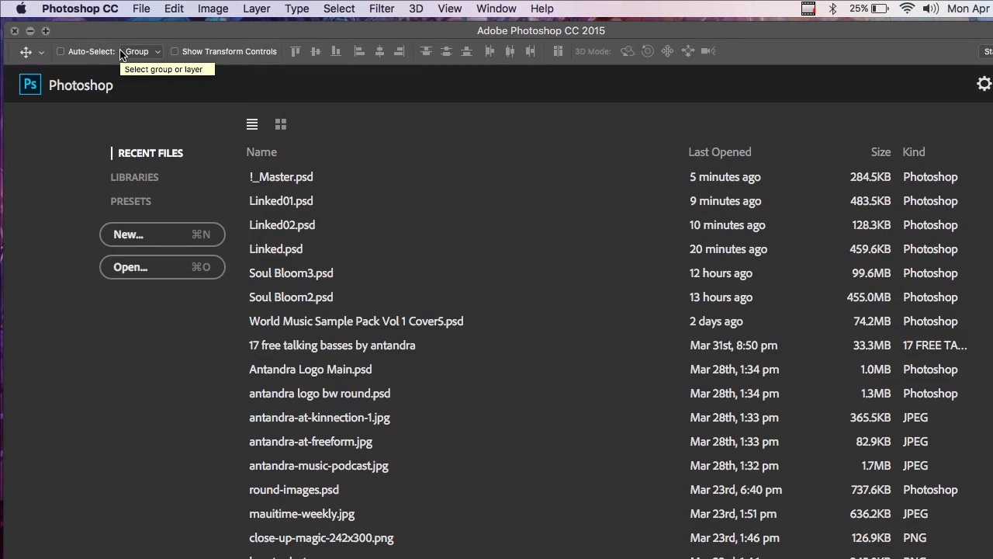
Step: Open the File menu from the start screen
{"action": "left_click", "coordinate": [141, 9]}
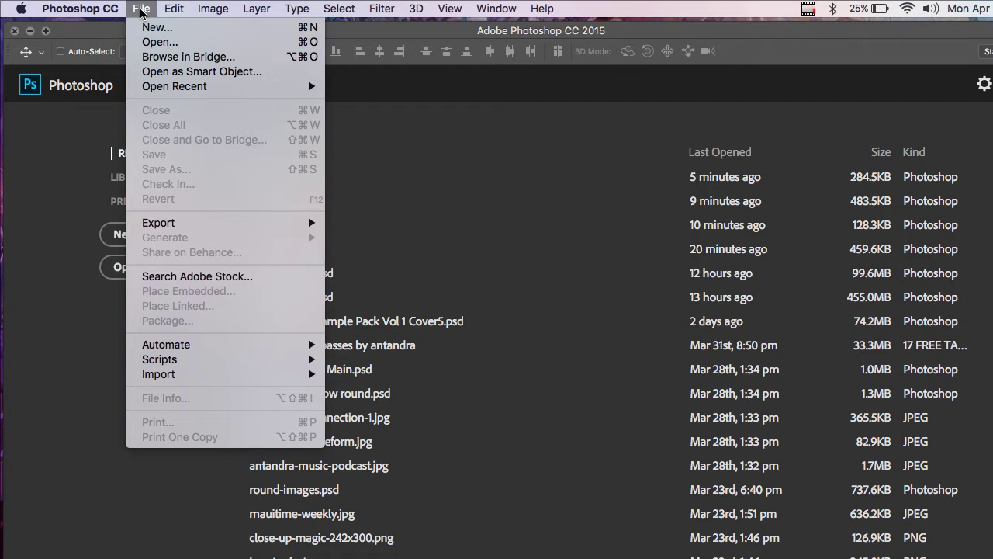
Step: Create a new 4.7 × 4.7 inch, 300 ppi document with Transparent background contents
{"action": "left_click", "coordinate": [155, 27]}
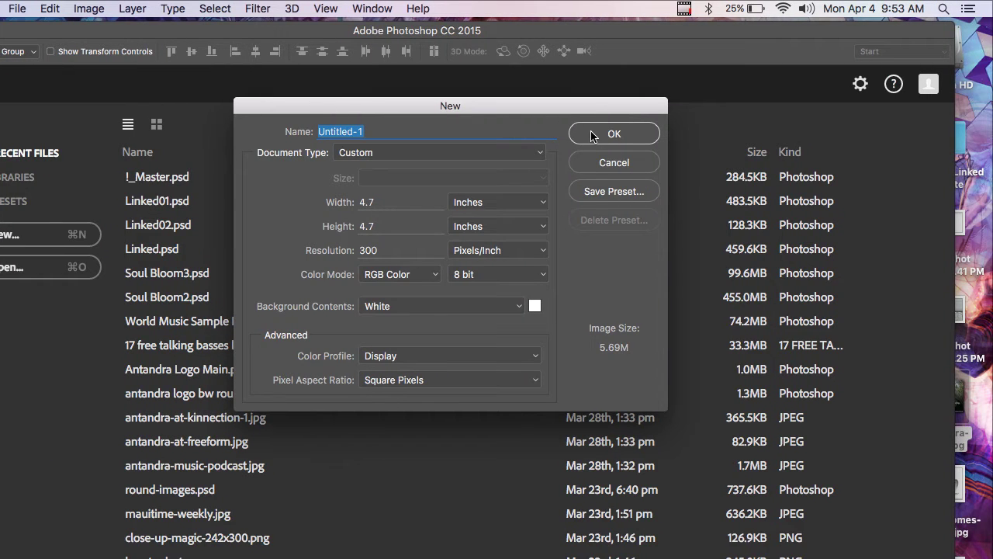
{"action": "left_click", "coordinate": [402, 307]}
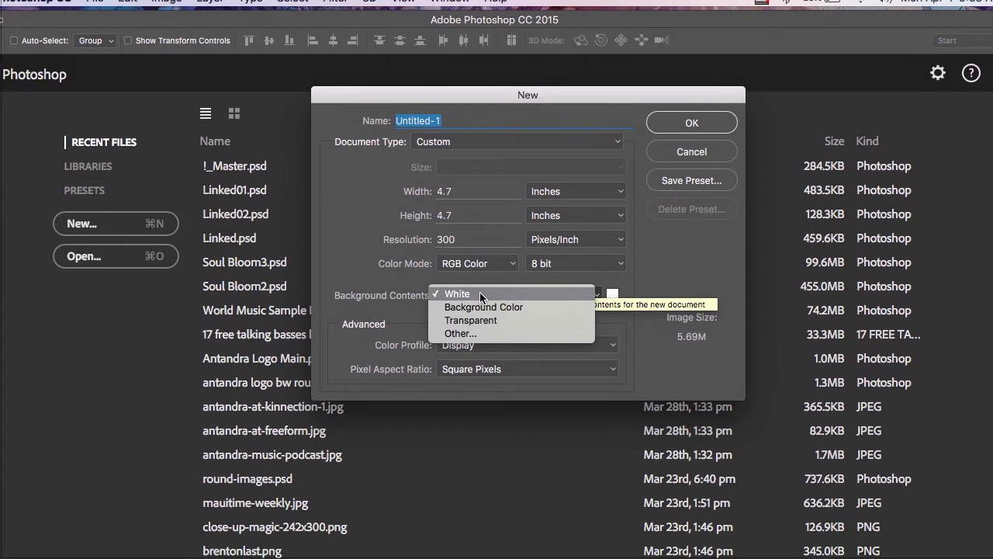
{"action": "left_click", "coordinate": [496, 319]}
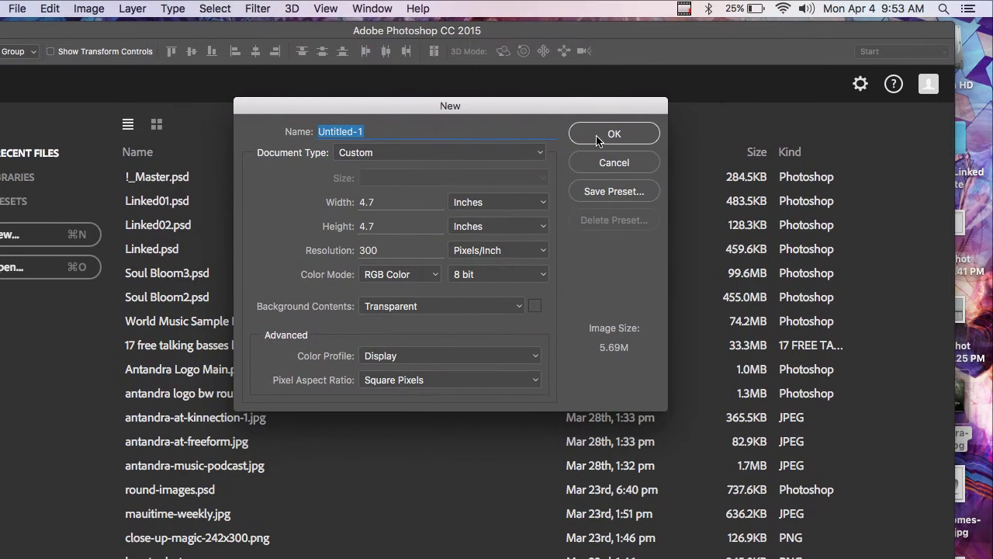
{"action": "left_click", "coordinate": [598, 138]}
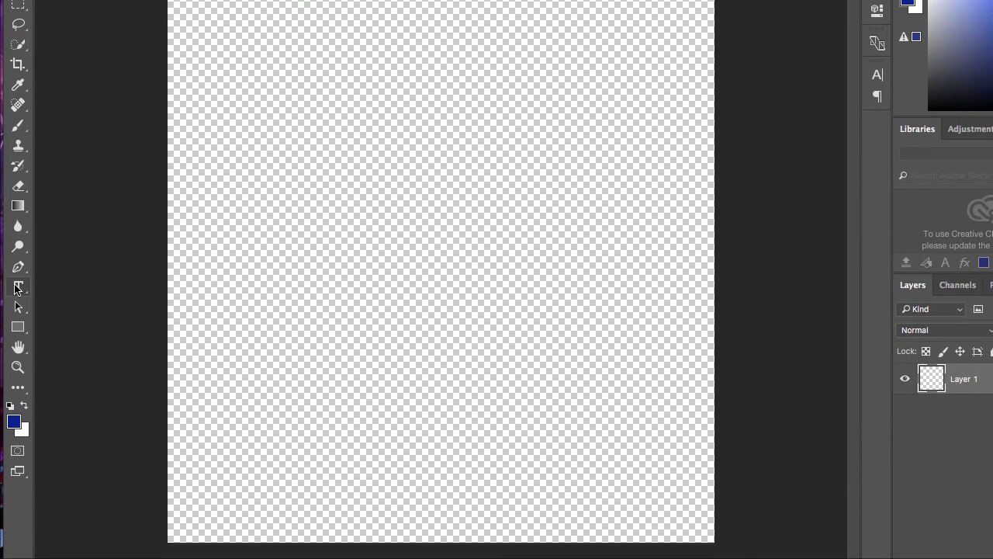
Step: Type 'Hello' on the canvas with the Type tool
{"action": "left_click", "coordinate": [18, 287]}
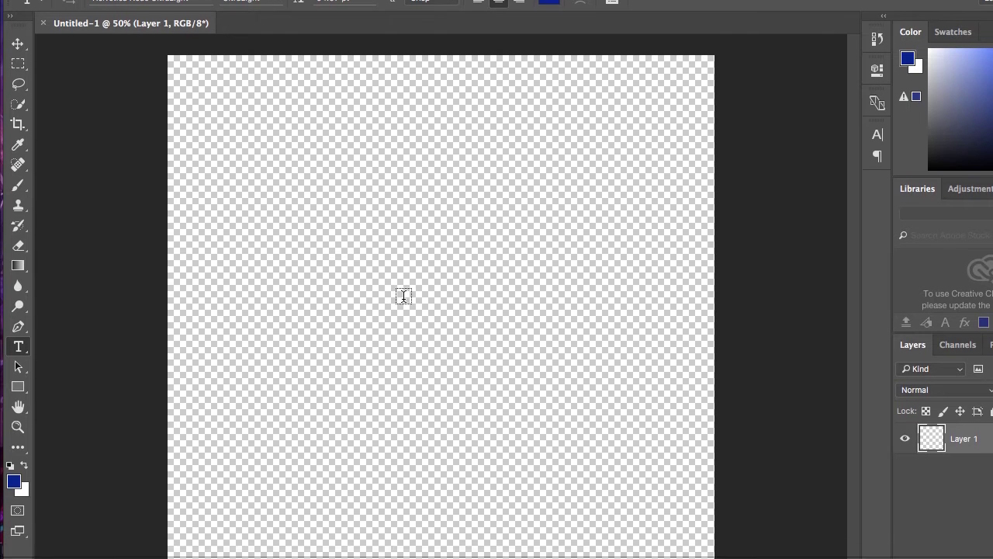
{"action": "left_click", "coordinate": [403, 325]}
{"action": "type", "text": "Hello"}
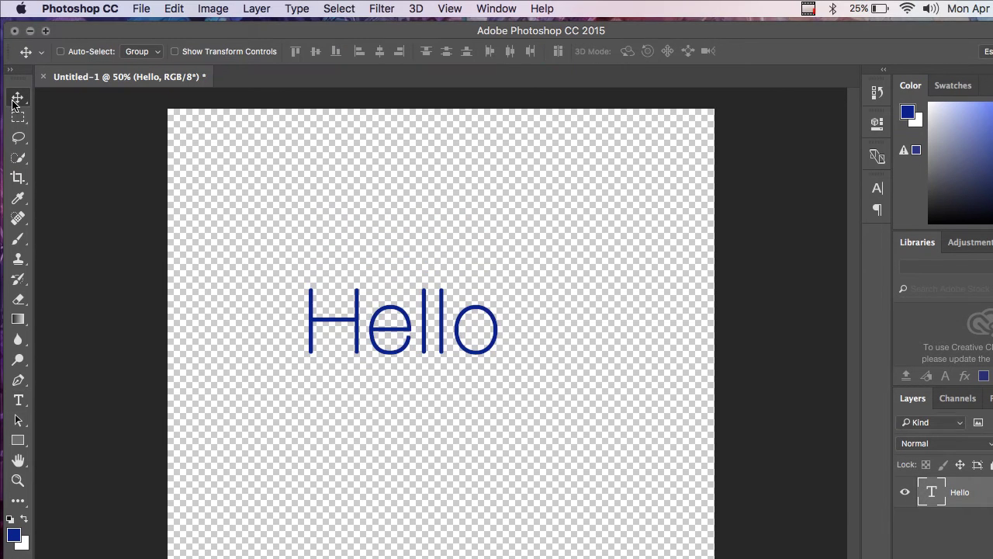
Step: Enlarge the Hello text with Free Transform and centre it vertically on the canvas
{"action": "key", "text": "super+t"}
{"action": "left_click_drag", "start_coordinate": [503, 277], "coordinate": [675, 186]}
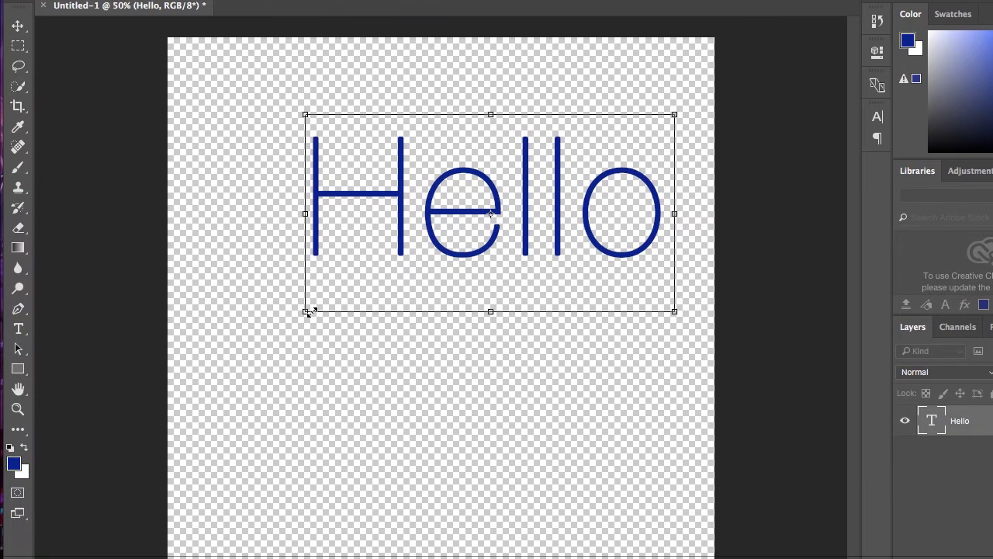
{"action": "left_click_drag", "start_coordinate": [306, 311], "coordinate": [243, 345]}
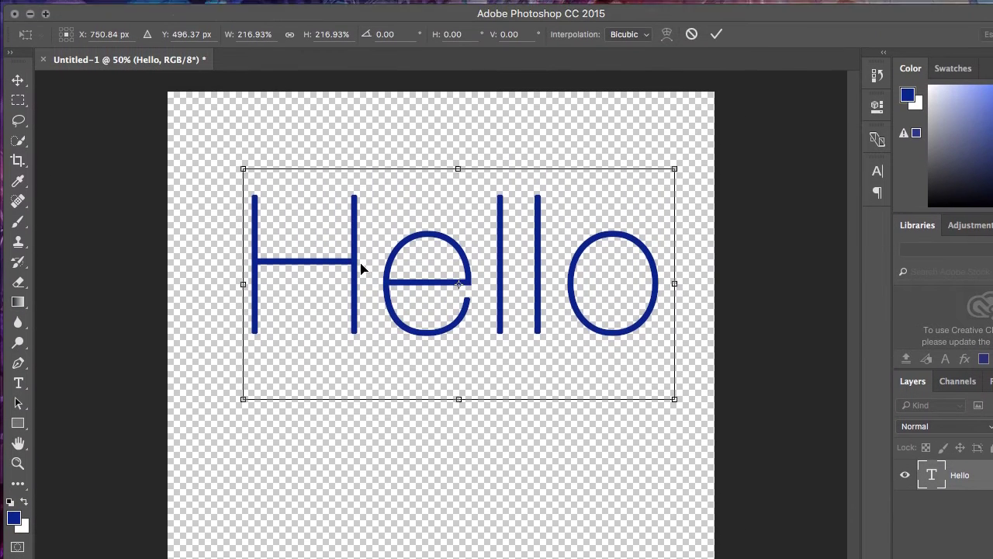
{"action": "key", "text": "Return"}
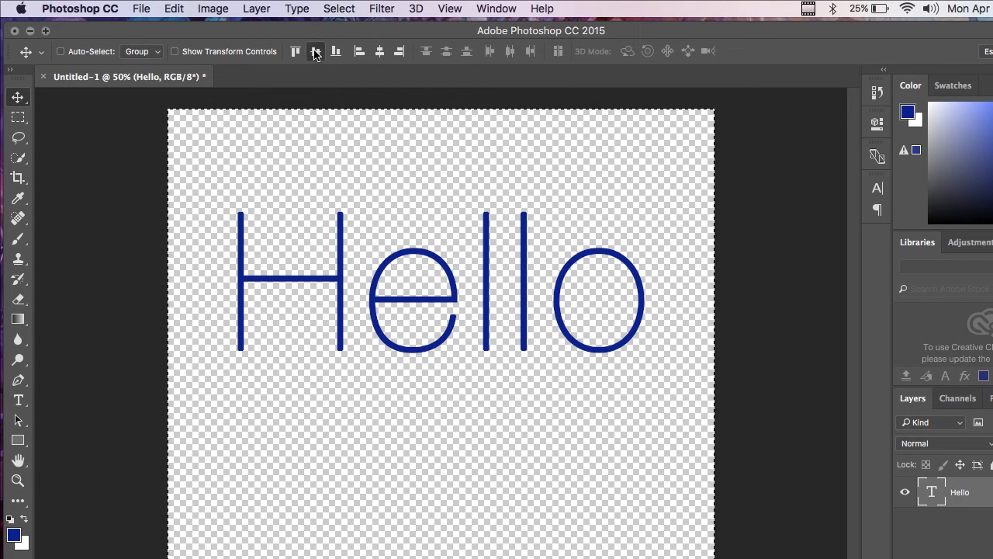
{"action": "left_click", "coordinate": [316, 52]}
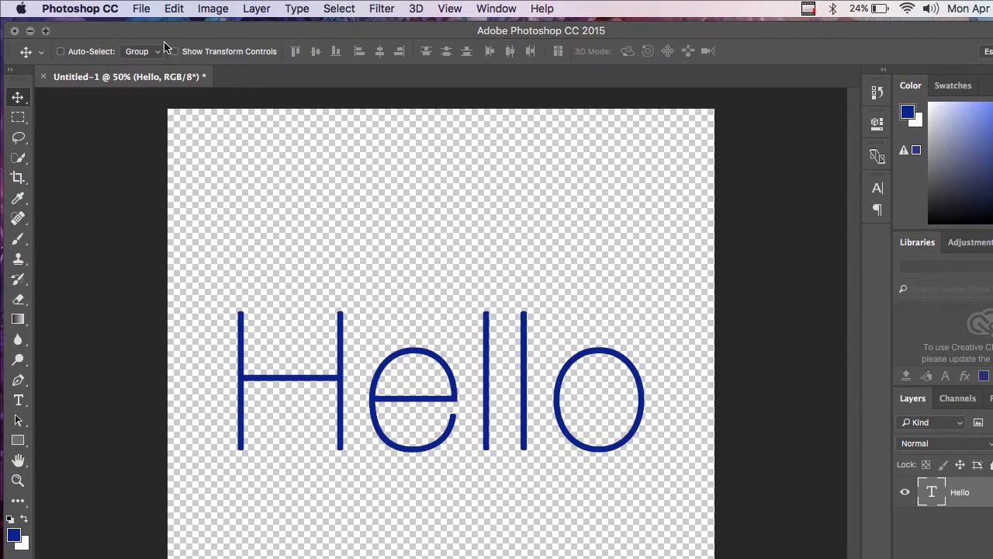
Step: Save the document as !_Master.psd in the Photoshop Linked Template folder, accepting Maximize Compatibility
{"action": "left_click", "coordinate": [144, 9]}
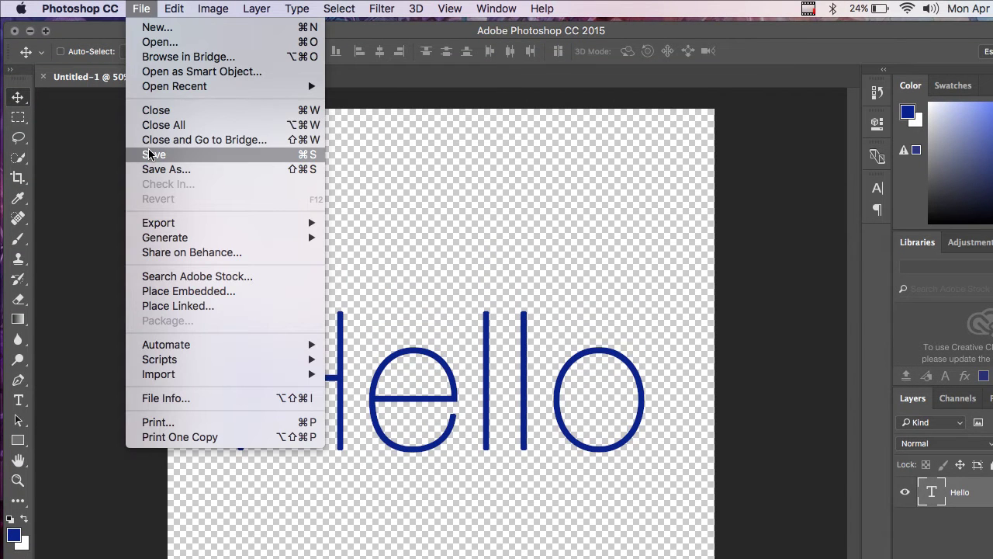
{"action": "left_click", "coordinate": [230, 195]}
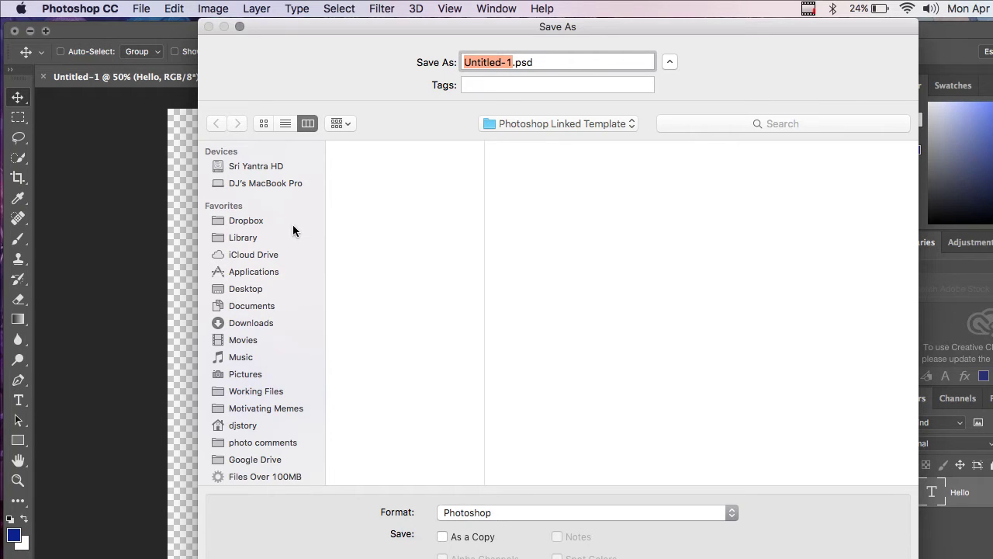
{"action": "key", "text": "BackSpace"}
{"action": "type", "text": "!_Master"}
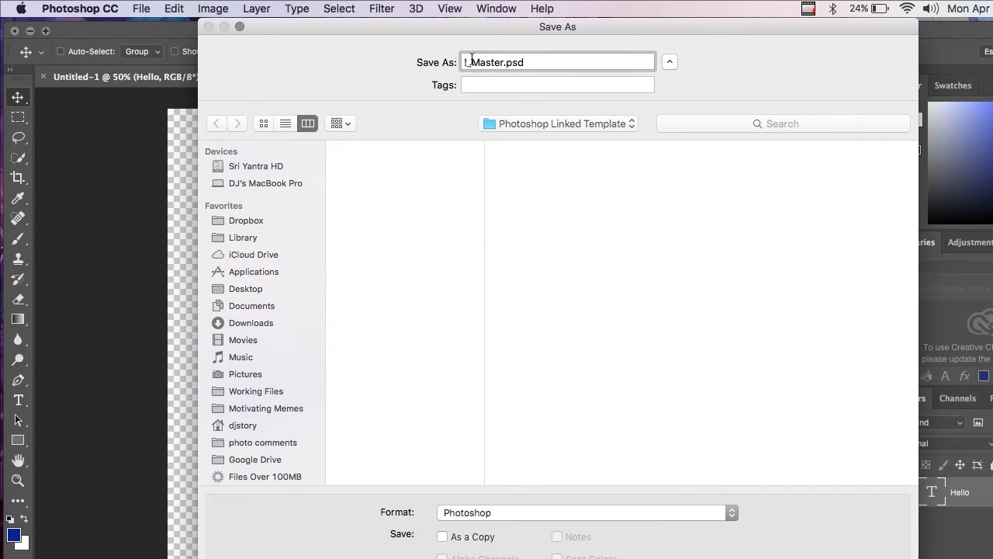
{"action": "left_click_drag", "start_coordinate": [473, 62], "coordinate": [548, 62]}
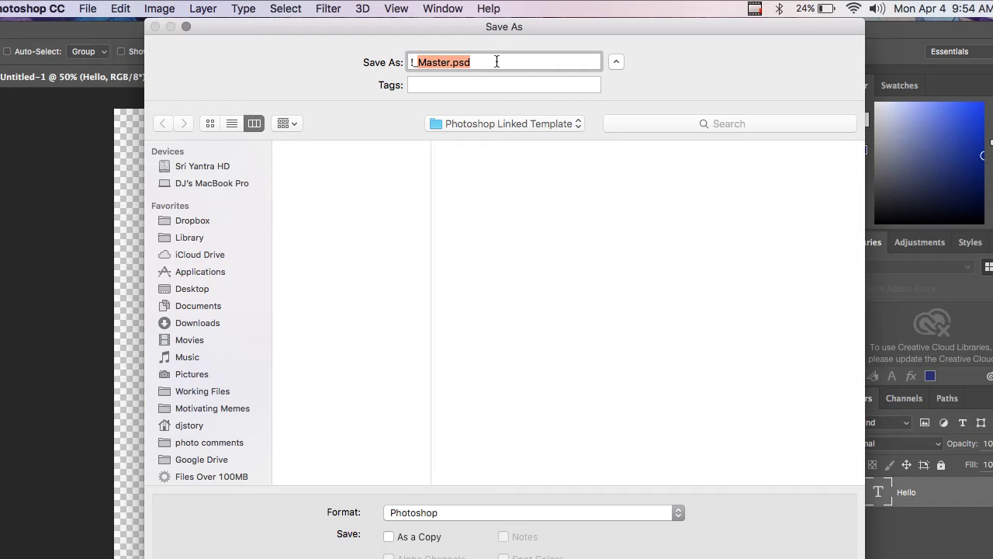
{"action": "key", "text": "Return"}
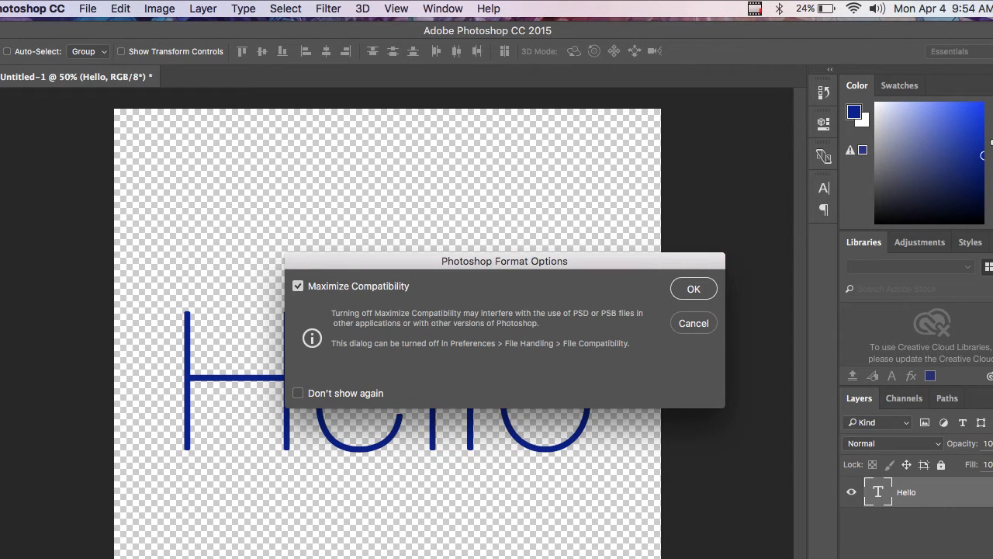
{"action": "key", "text": "Return"}
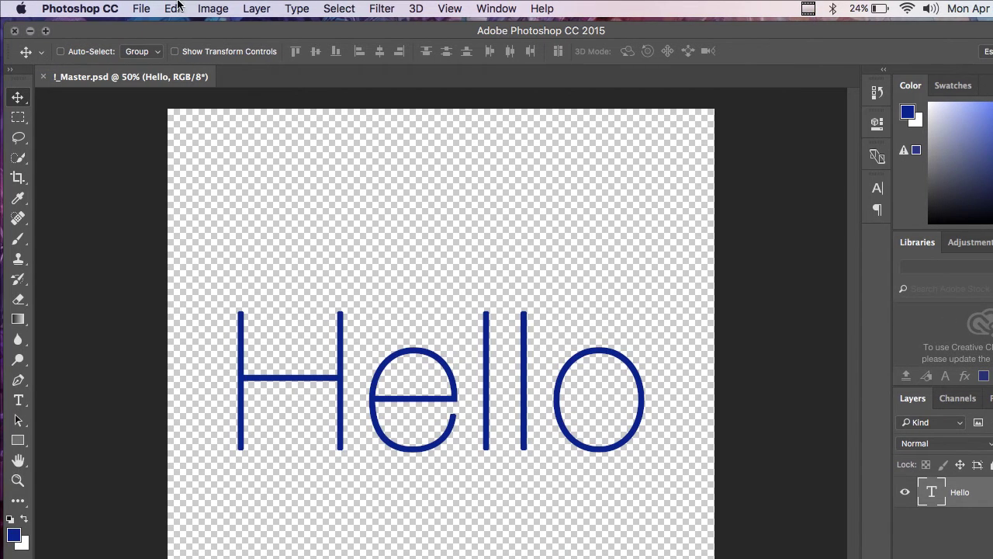
{"action": "left_click", "coordinate": [87, 9]}
Step: Create another 4.7-inch, 300 ppi document with a White background
{"action": "left_click", "coordinate": [152, 28]}
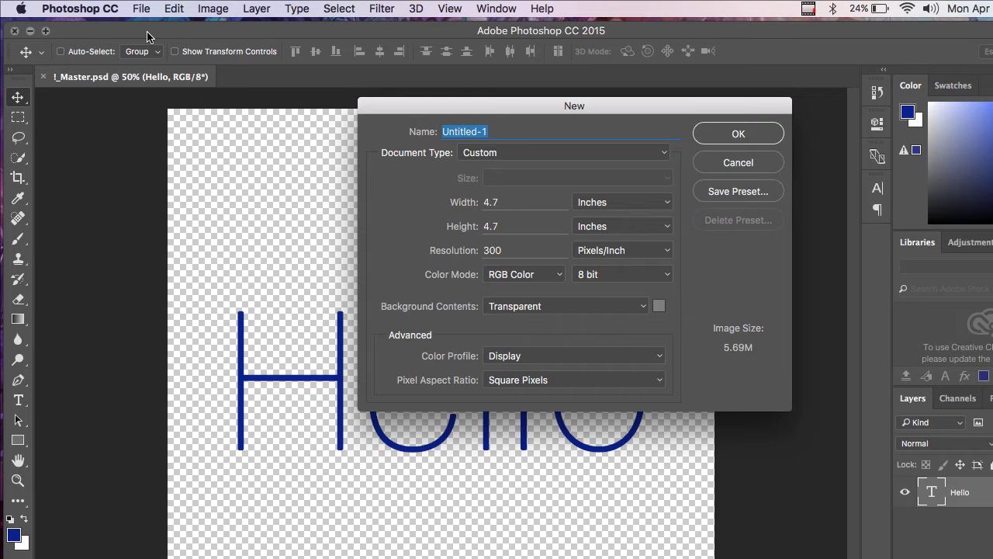
{"action": "left_click", "coordinate": [513, 307]}
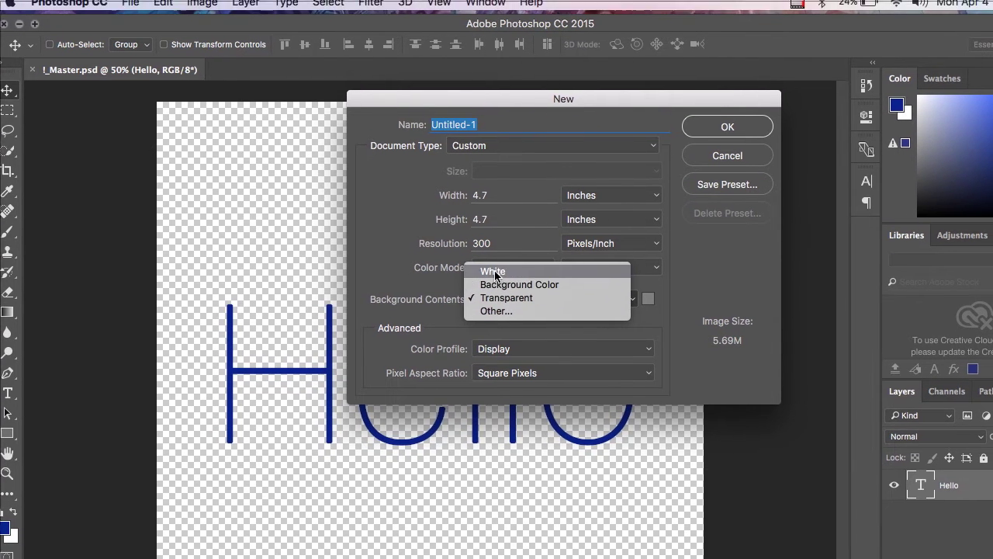
{"action": "left_click", "coordinate": [494, 272]}
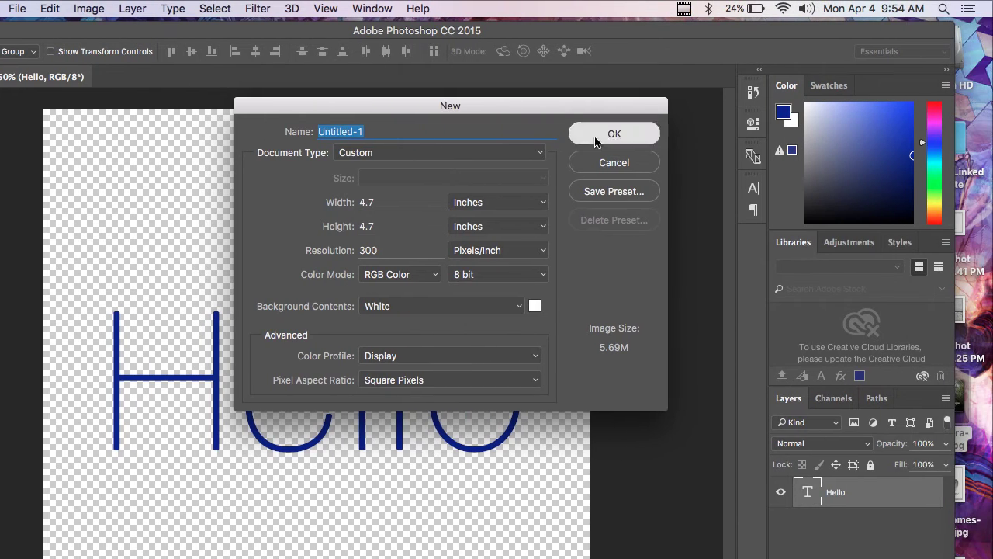
{"action": "left_click", "coordinate": [727, 127]}
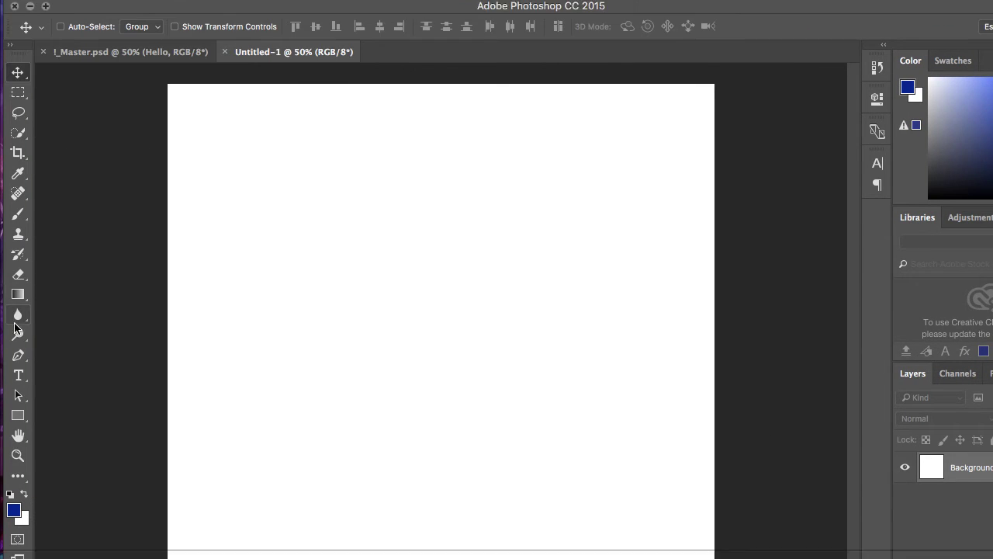
{"action": "left_click", "coordinate": [138, 10]}
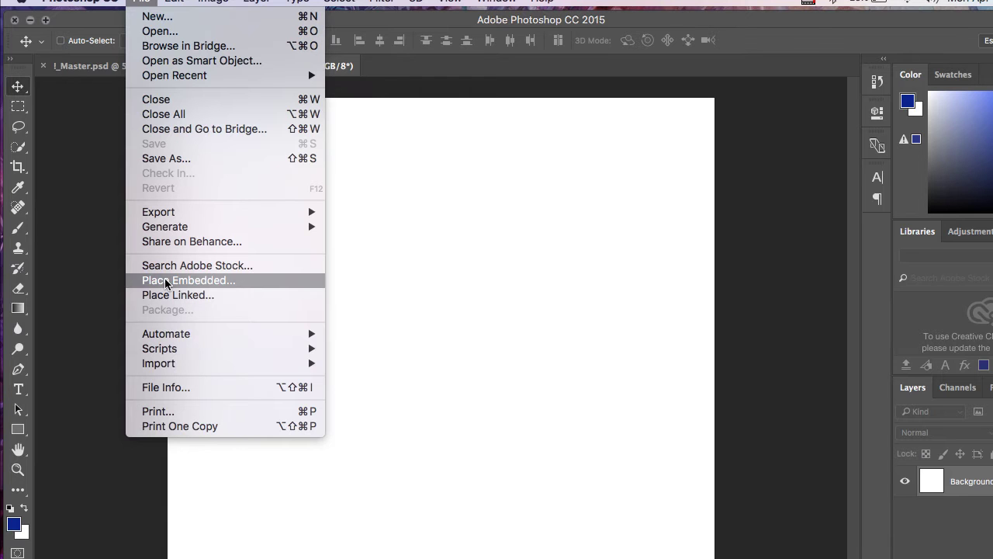
Step: Place !_Master.psd into Untitled-1 as a linked smart object and commit its placement
{"action": "left_click", "coordinate": [165, 295]}
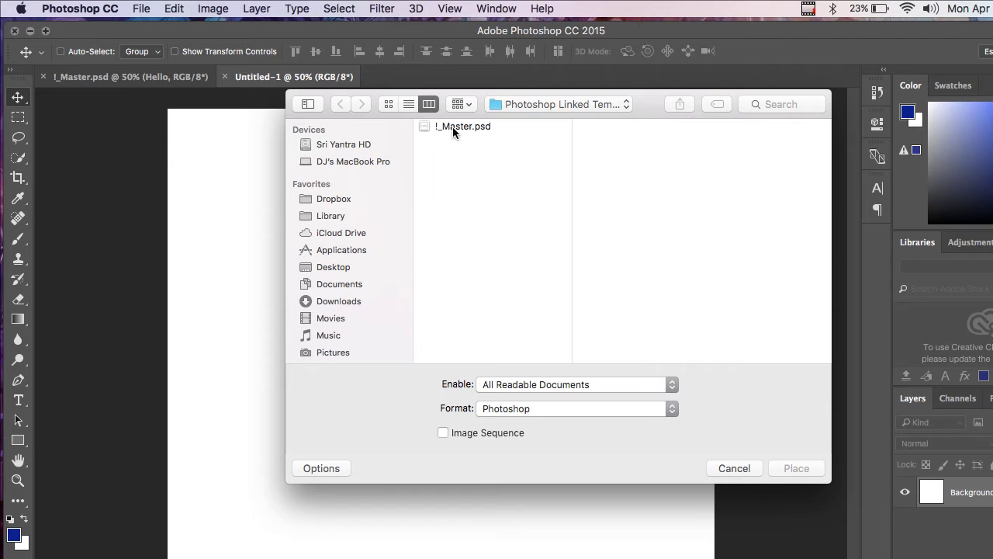
{"action": "left_click", "coordinate": [452, 127]}
{"action": "double_click", "coordinate": [453, 127]}
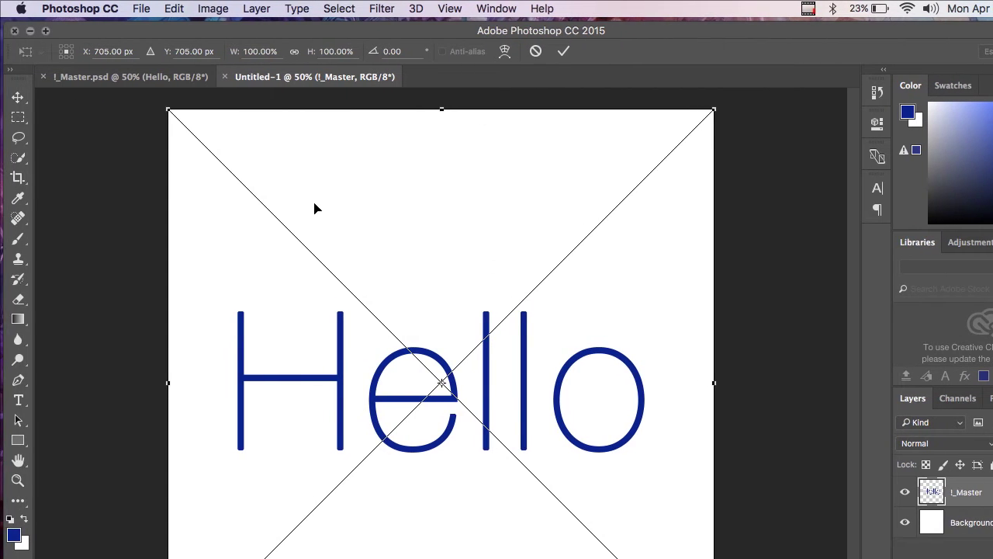
{"action": "key", "text": "Return"}
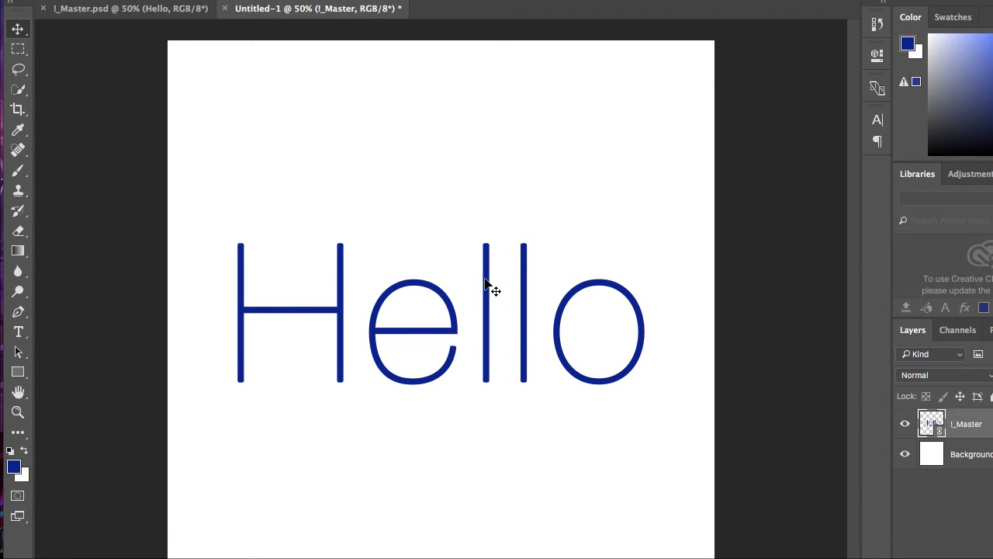
{"action": "key", "text": "super+s"}
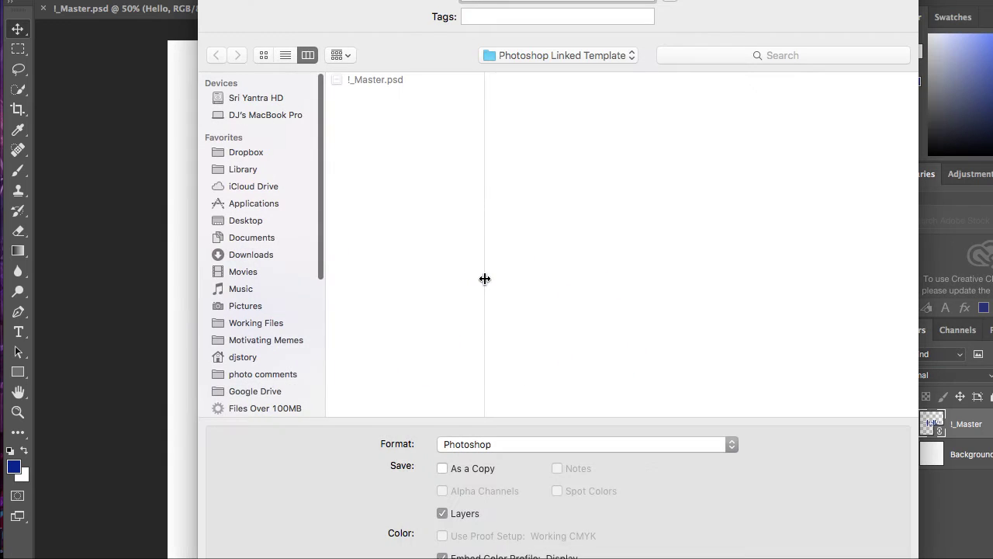
Step: Save the document as Linked 01.psd, accepting the Photoshop Format Options
{"action": "type", "text": "Linked 0"}
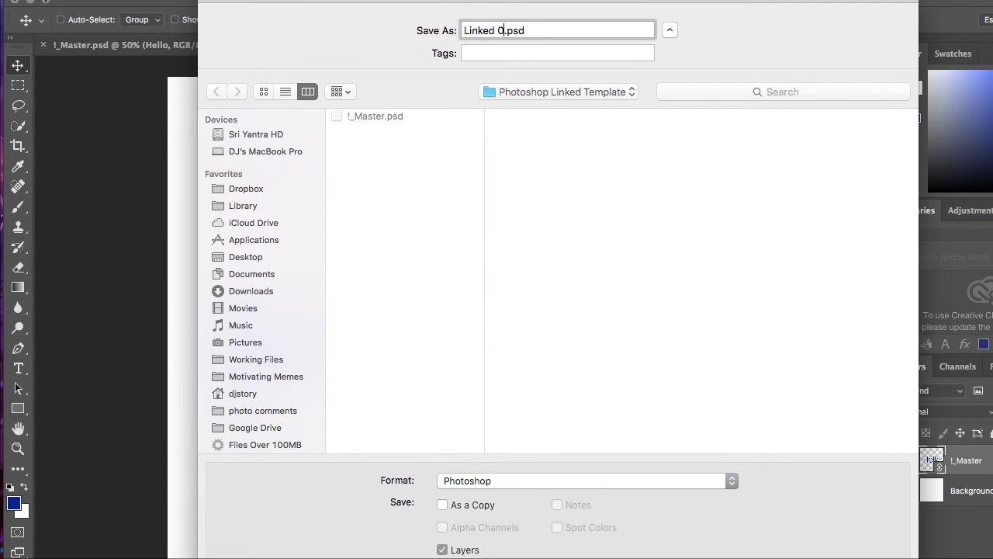
{"action": "type", "text": "2"}
{"action": "key", "text": "Return"}
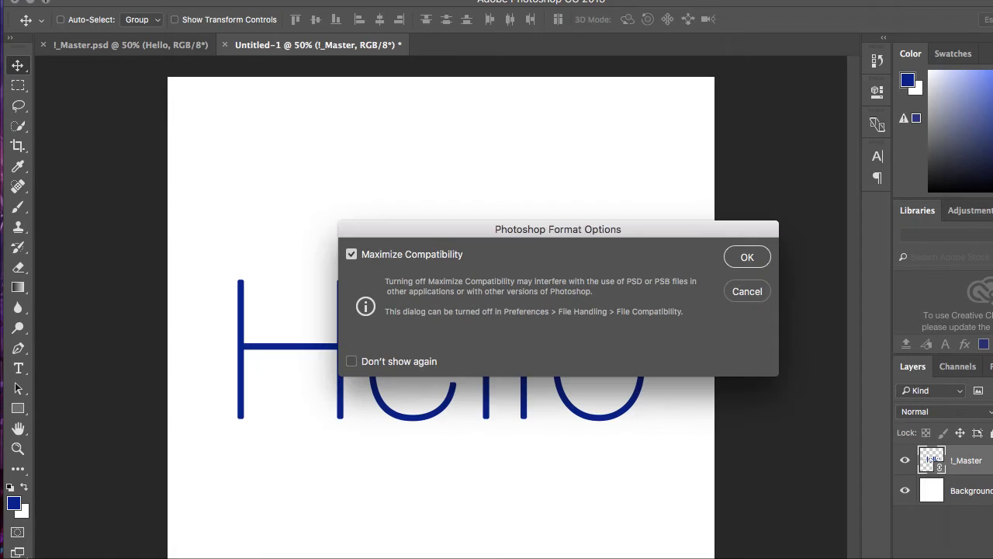
{"action": "key", "text": "Return"}
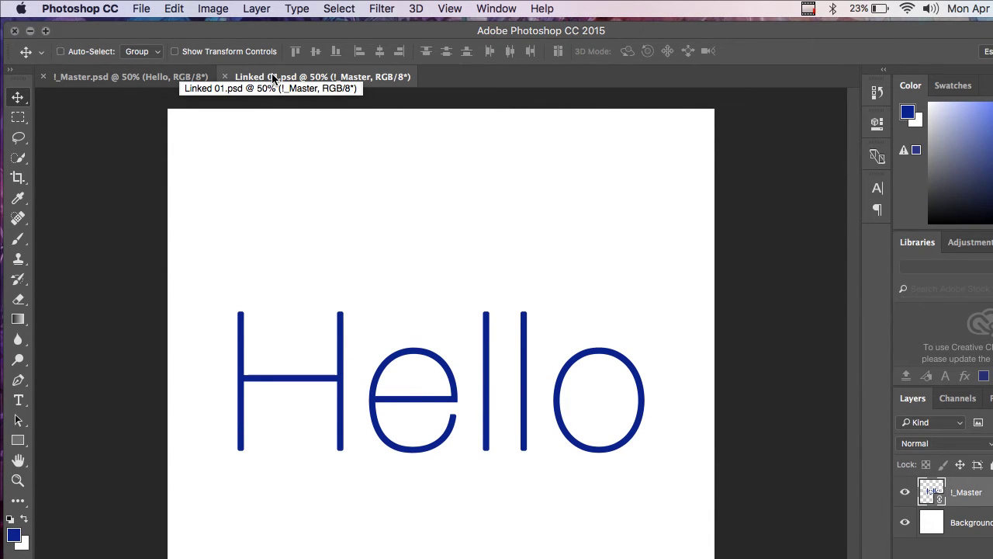
Step: Create another new document from the document tab's context menu
{"action": "right_click", "coordinate": [272, 73]}
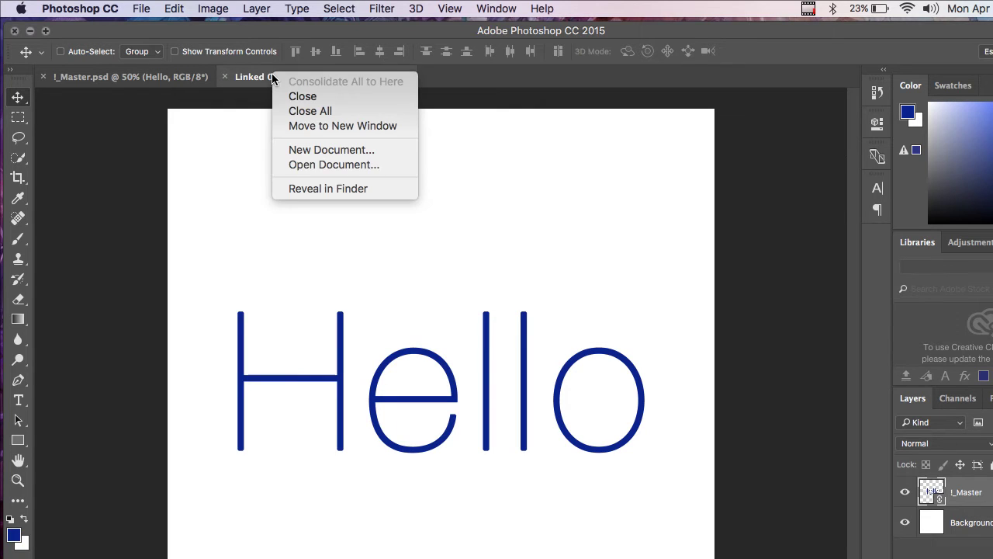
{"action": "left_click", "coordinate": [313, 152]}
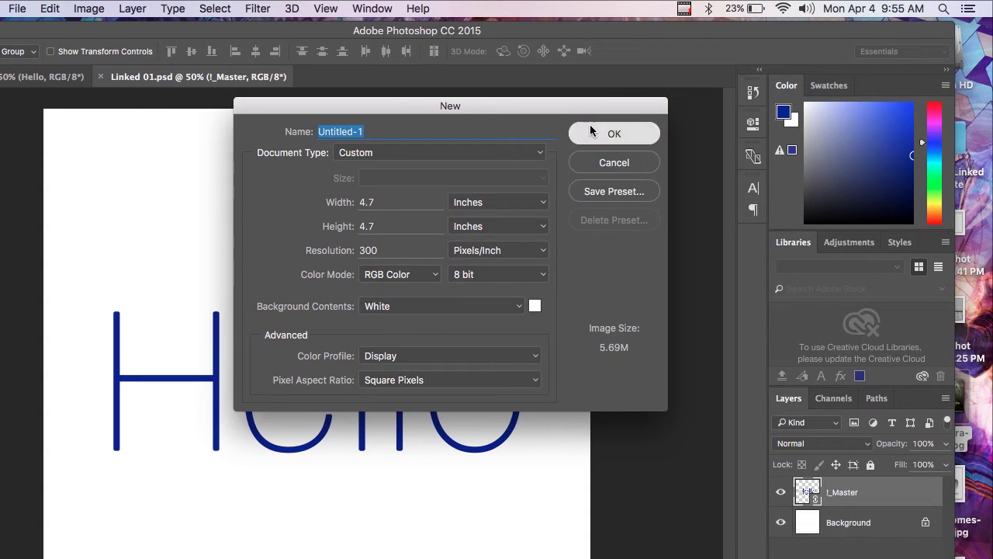
{"action": "left_click", "coordinate": [591, 133]}
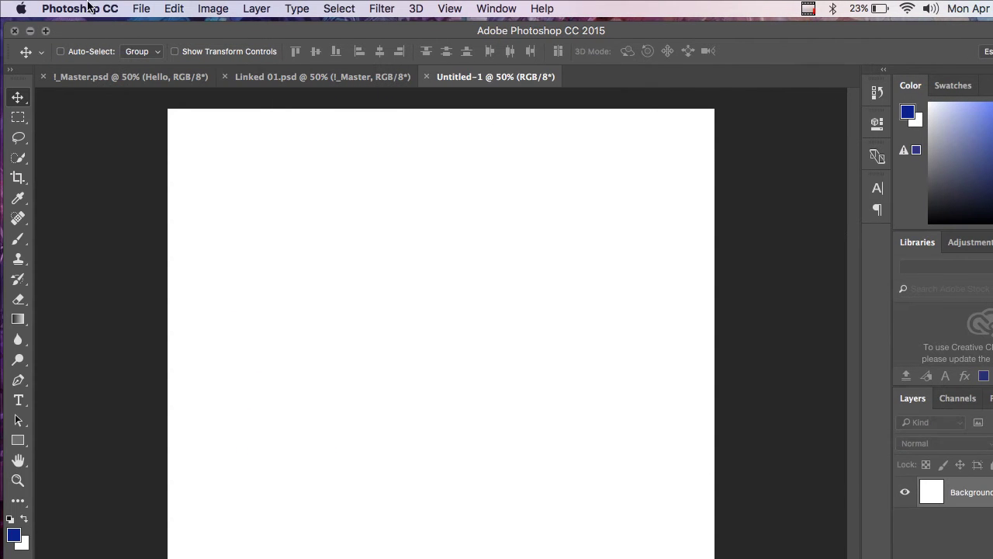
Step: Place !_Master.psd into the new document as a linked smart object
{"action": "left_click", "coordinate": [17, 8]}
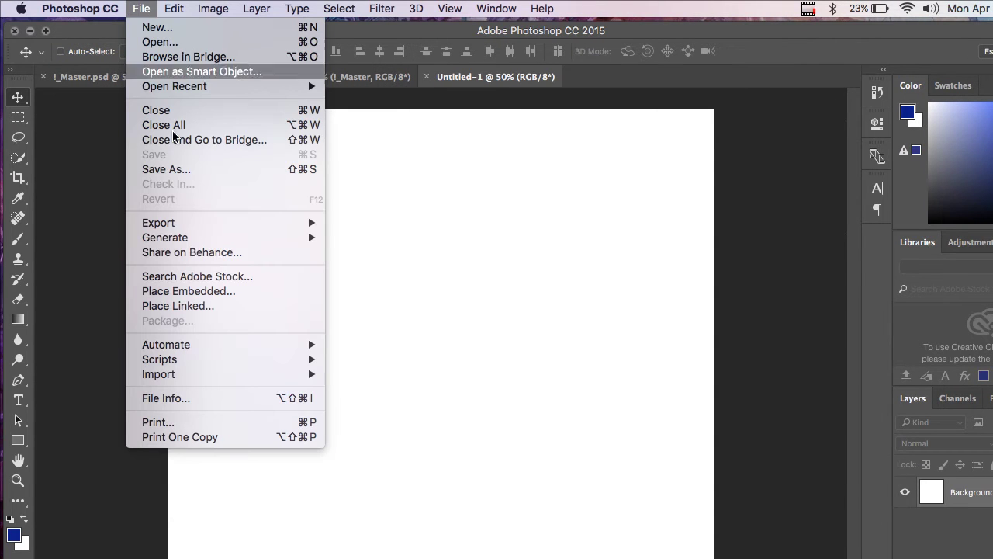
{"action": "left_click", "coordinate": [175, 305]}
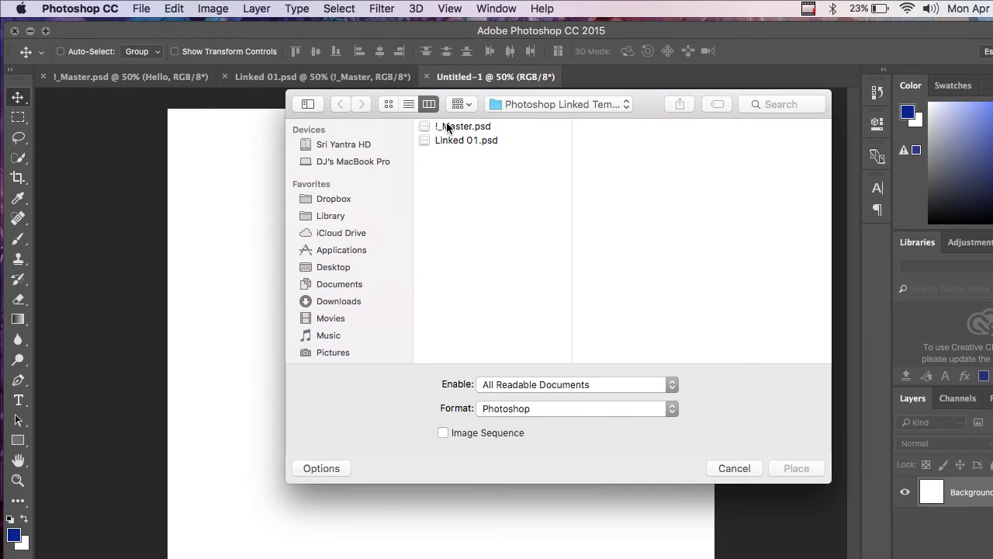
{"action": "double_click", "coordinate": [458, 126]}
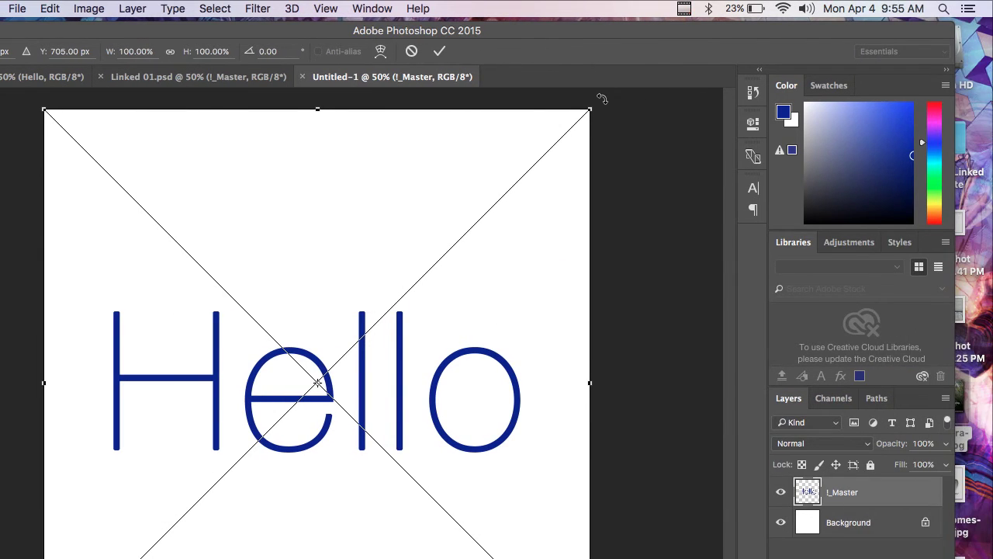
Step: Rotate the placed Hello about 30° clockwise and give it a red Color Overlay
{"action": "left_click_drag", "start_coordinate": [602, 98], "coordinate": [671, 318]}
{"action": "key", "text": "Return"}
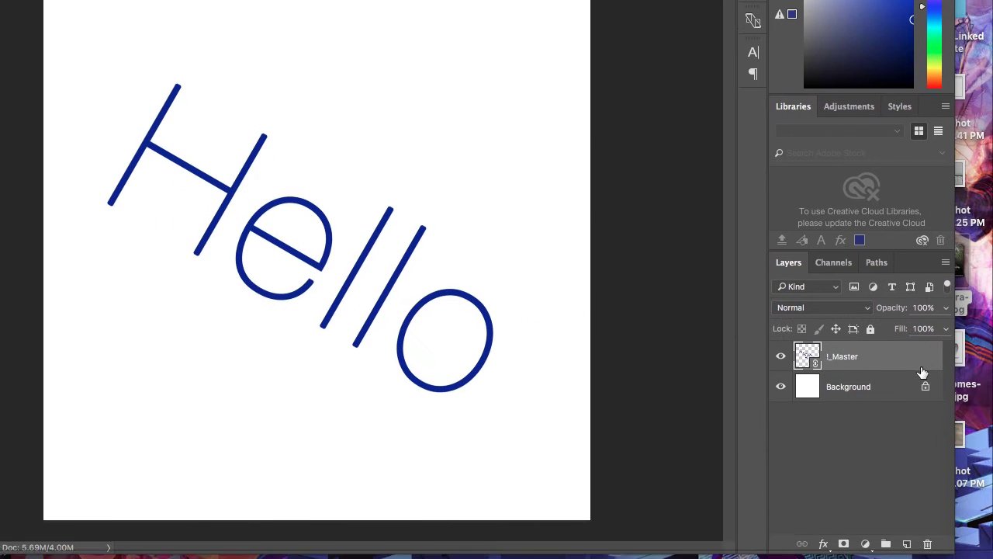
{"action": "double_click", "coordinate": [932, 356]}
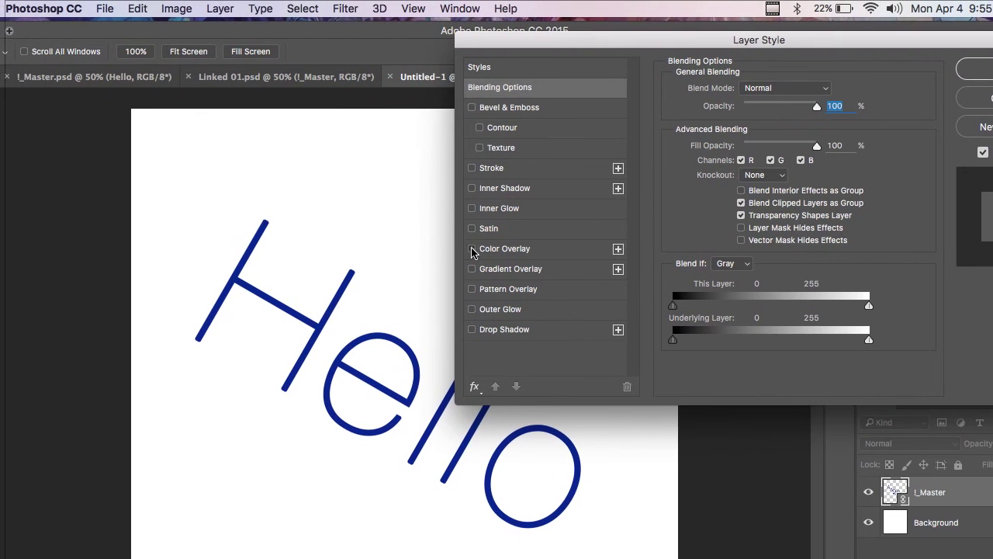
{"action": "left_click", "coordinate": [472, 249]}
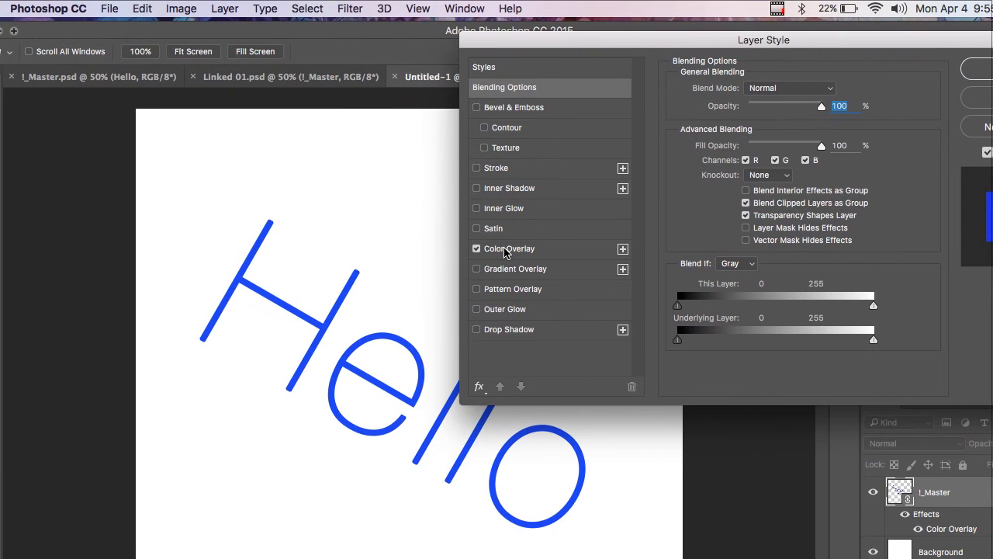
{"action": "left_click", "coordinate": [505, 248]}
{"action": "left_click", "coordinate": [827, 91]}
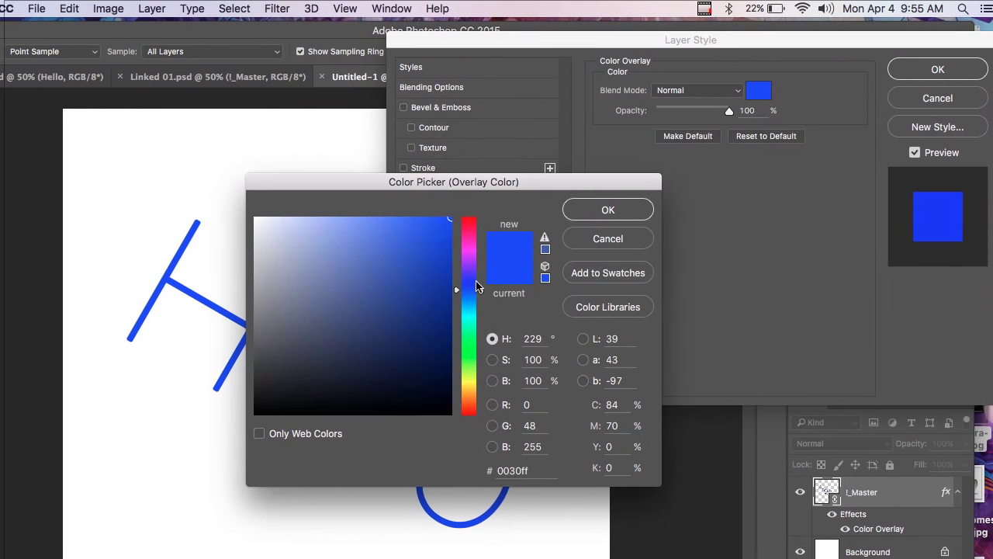
{"action": "left_click_drag", "start_coordinate": [449, 289], "coordinate": [448, 219]}
{"action": "left_click", "coordinate": [589, 210]}
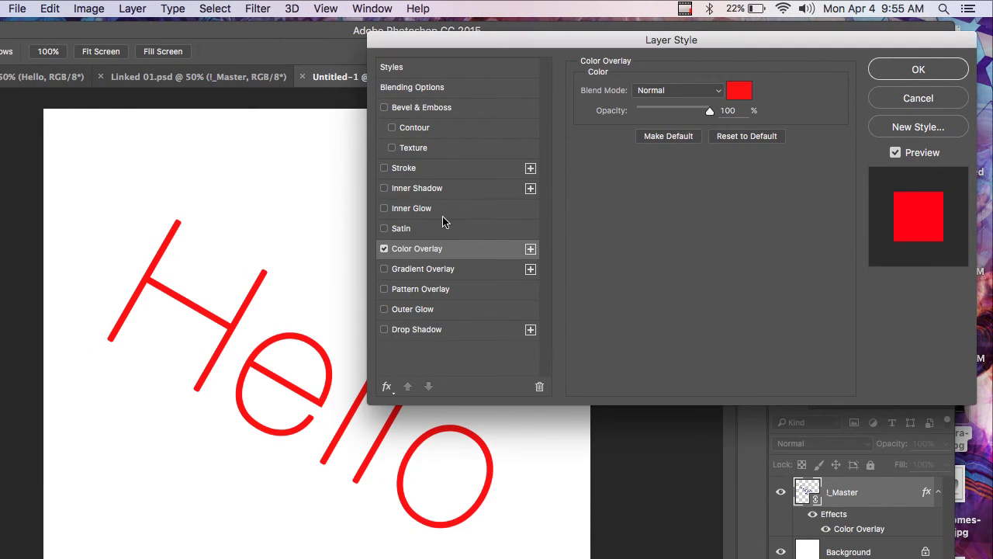
Step: Add a Drop Shadow at about 48% opacity and apply the layer style
{"action": "left_click", "coordinate": [385, 329]}
{"action": "left_click", "coordinate": [423, 331]}
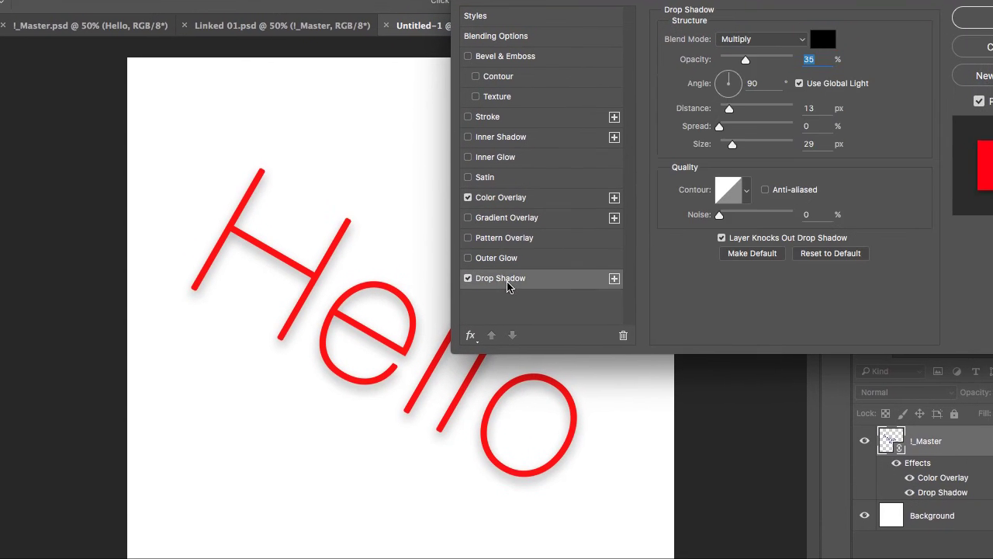
{"action": "left_click_drag", "start_coordinate": [745, 60], "coordinate": [768, 62]}
{"action": "left_click_drag", "start_coordinate": [685, 114], "coordinate": [672, 114]}
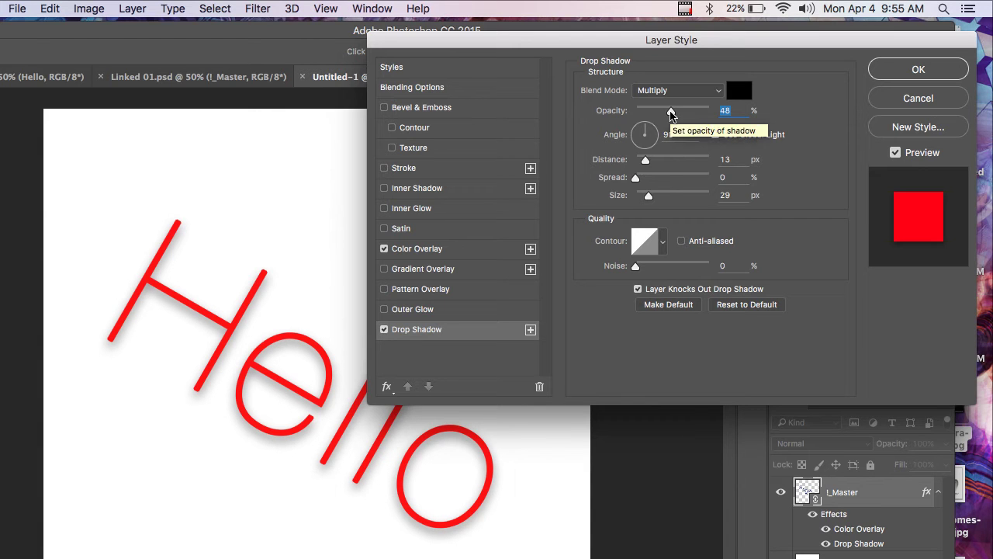
{"action": "key", "text": "Return"}
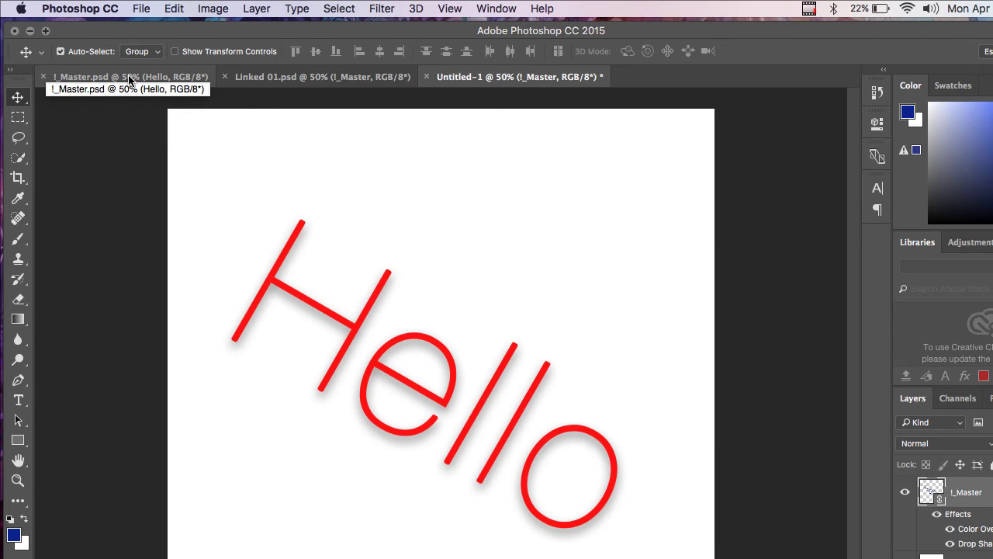
Step: Save the tilted red Hello document as Linked 02.psd, accepting the Photoshop Format Options
{"action": "key", "text": "super+shift+s"}
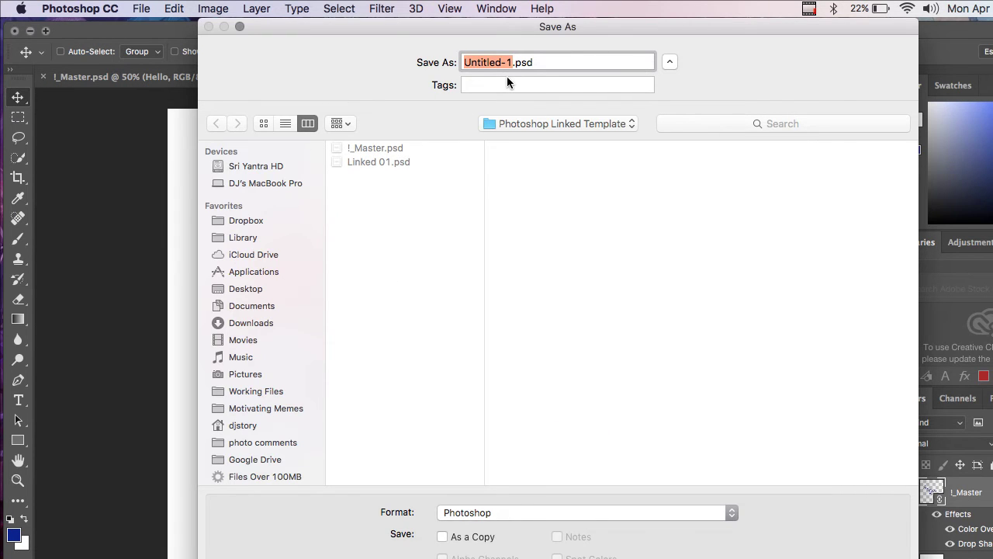
{"action": "type", "text": "Linked 02"}
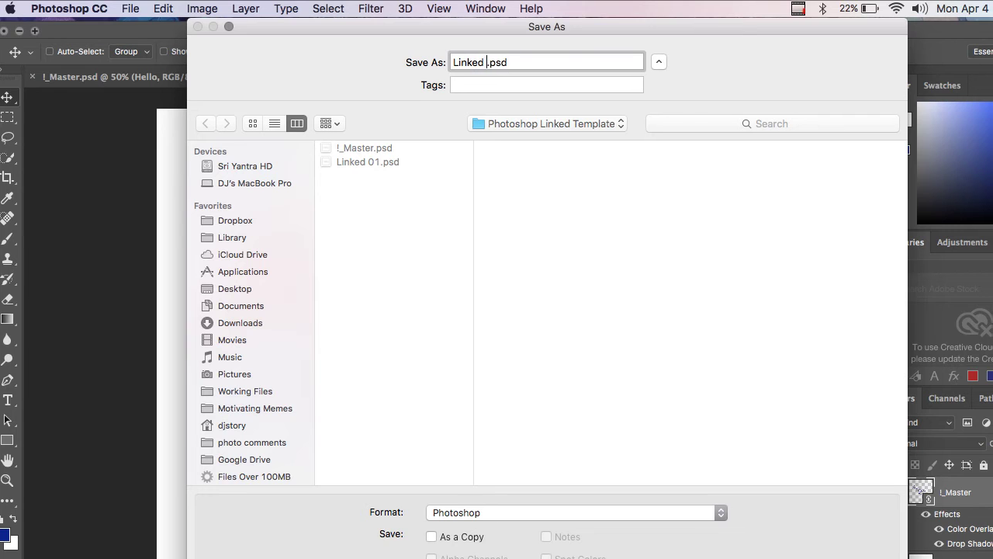
{"action": "key", "text": "Return"}
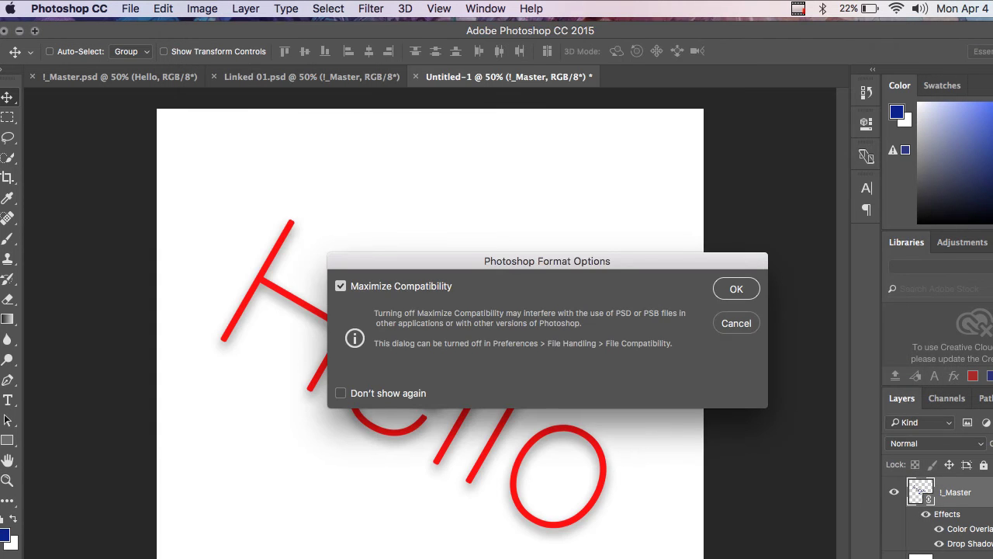
{"action": "key", "text": "Return"}
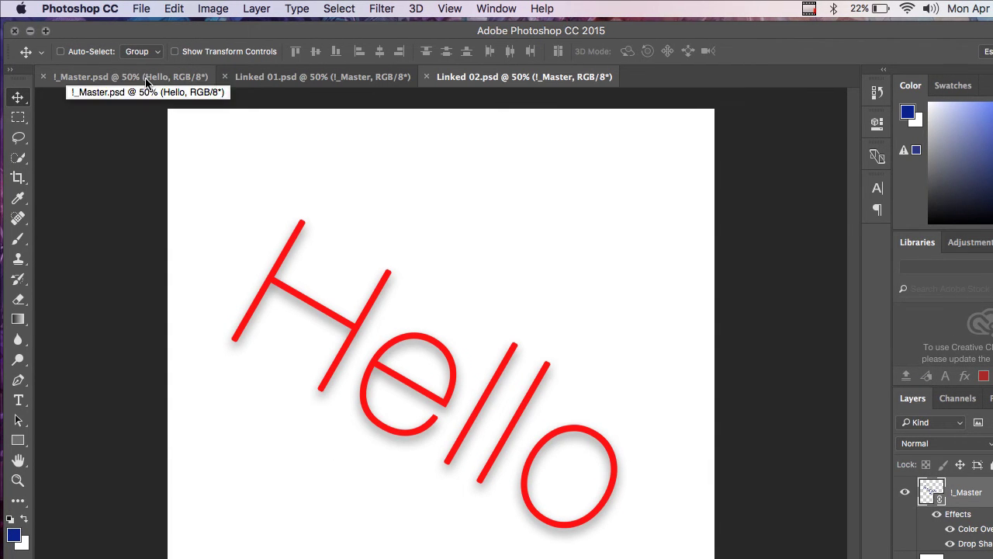
Step: In the !_Master document, retype the Hello text as World and commit it
{"action": "left_click", "coordinate": [133, 80]}
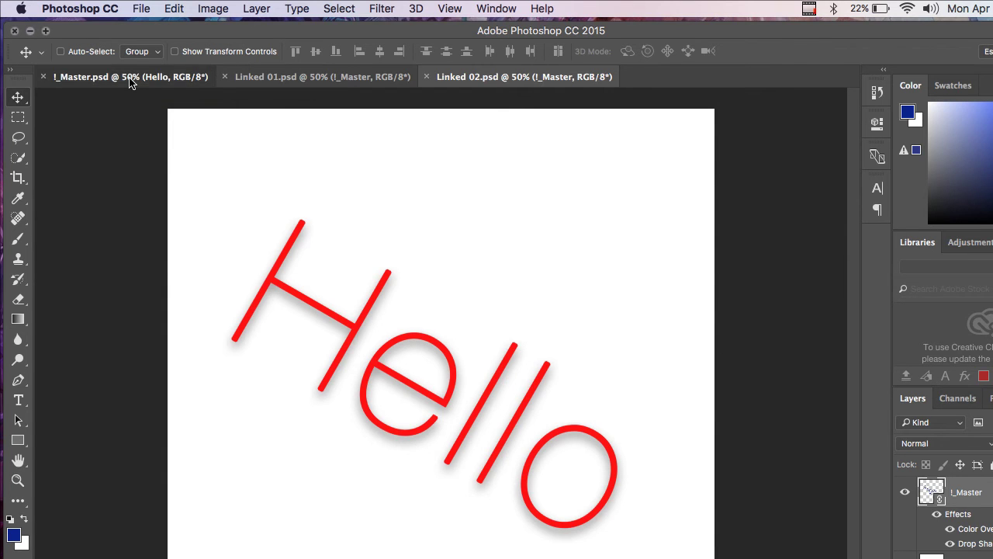
{"action": "key", "text": "t"}
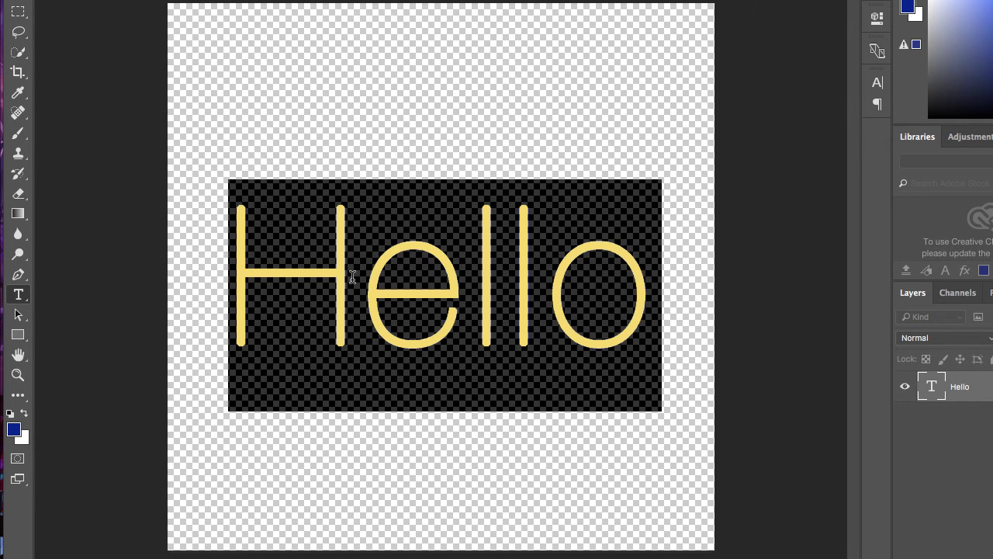
{"action": "type", "text": "World"}
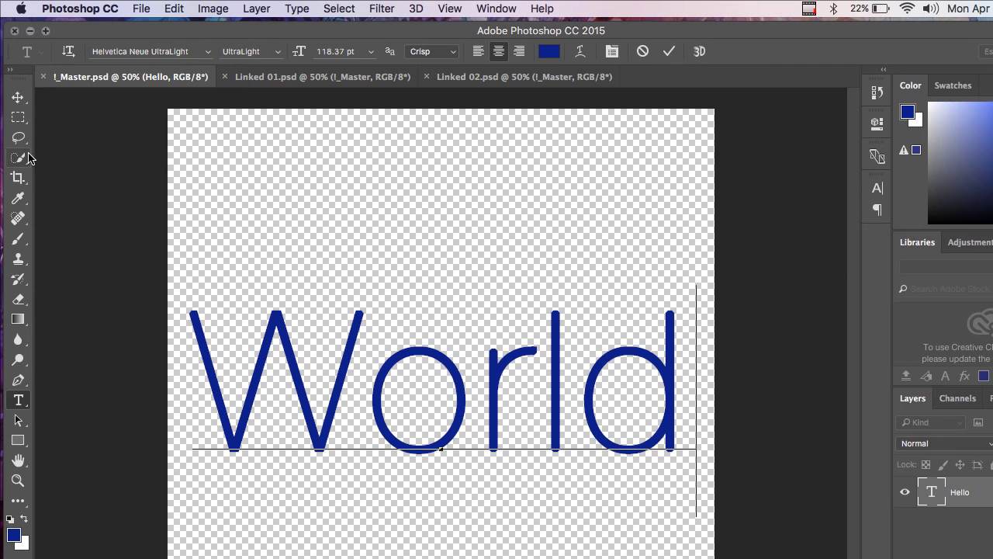
{"action": "left_click", "coordinate": [17, 8]}
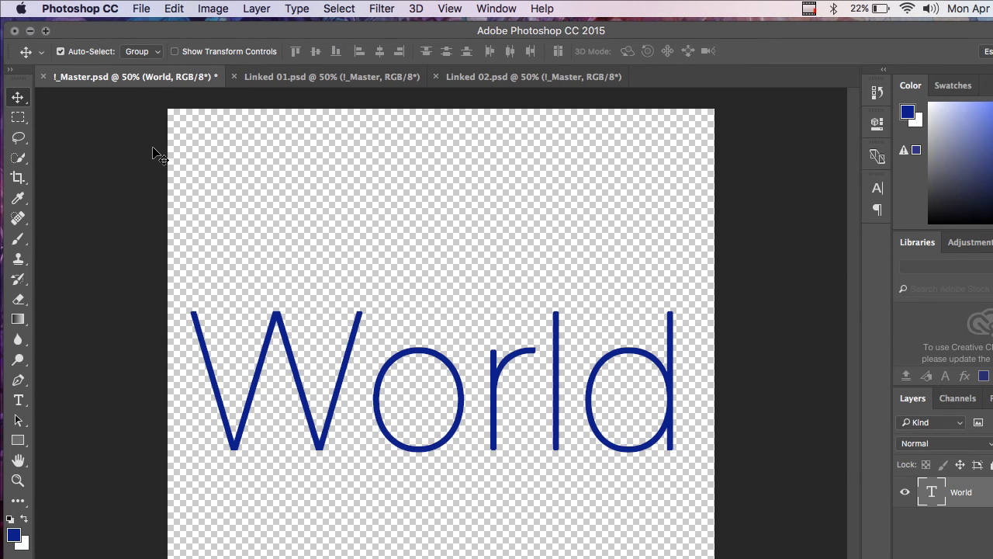
Step: Centre World horizontally on the canvas, deselect, and save the master
{"action": "key", "text": "ctrl+a"}
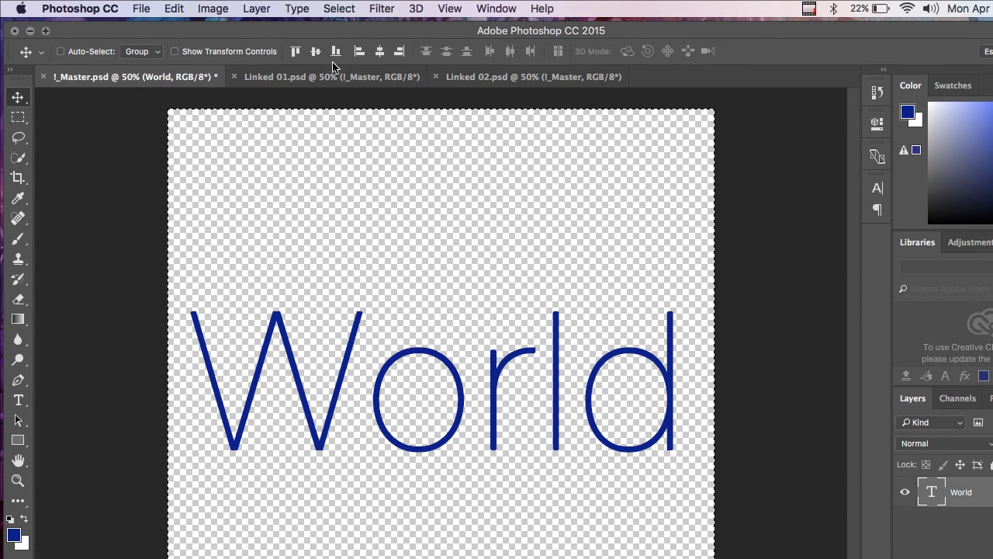
{"action": "left_click", "coordinate": [378, 51]}
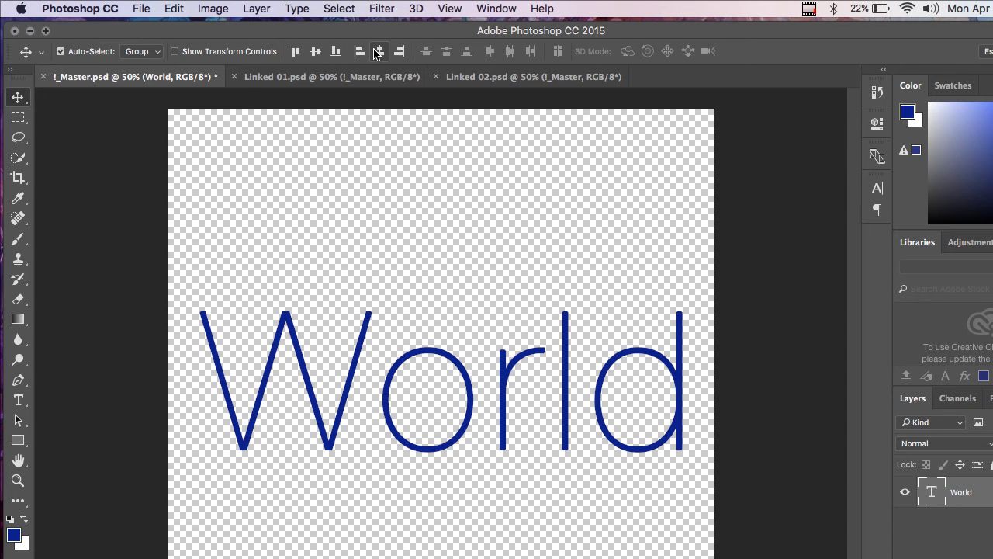
{"action": "key", "text": "ctrl+d"}
{"action": "key", "text": "super+s"}
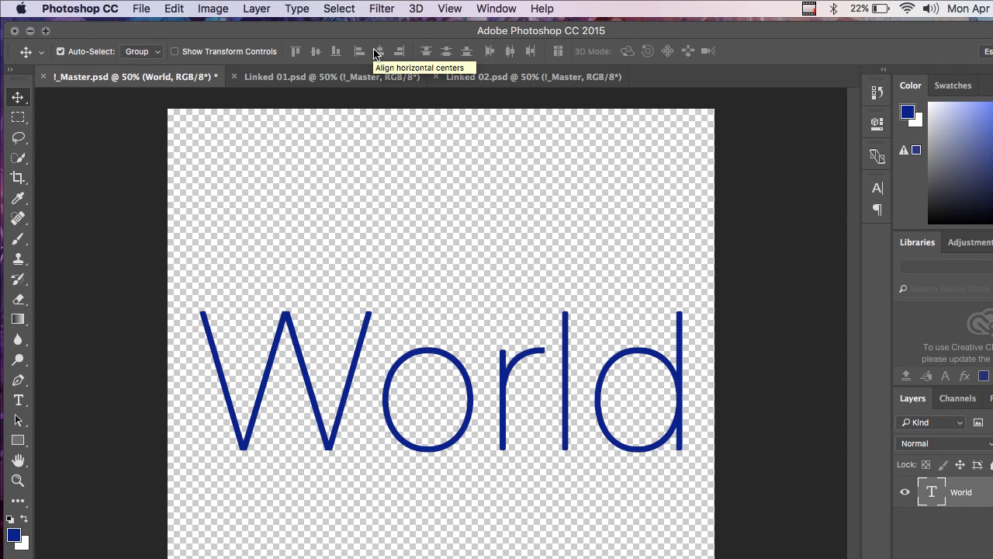
{"action": "left_click", "coordinate": [273, 81]}
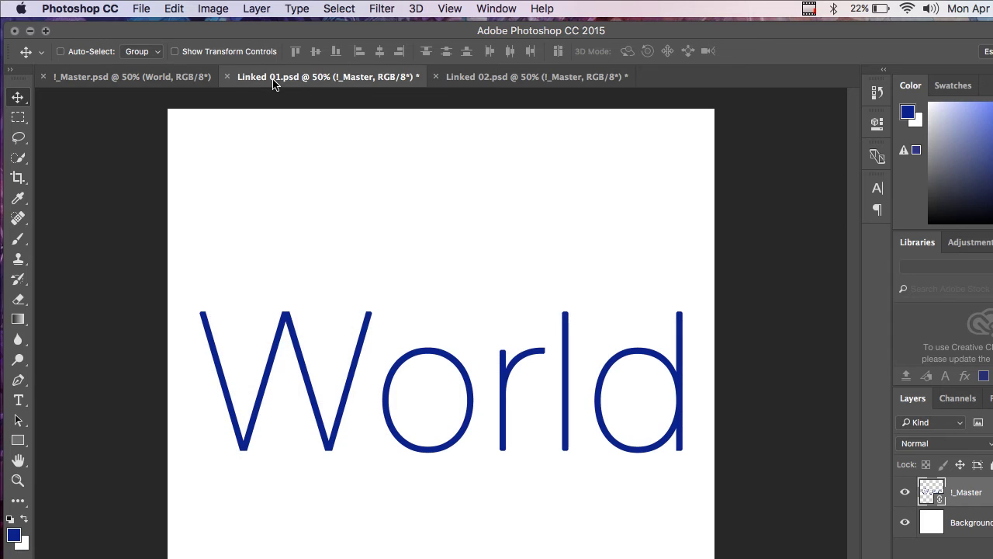
Step: Compare Linked 01, Linked 02 and the master to confirm both linked files show World
{"action": "left_click", "coordinate": [464, 78]}
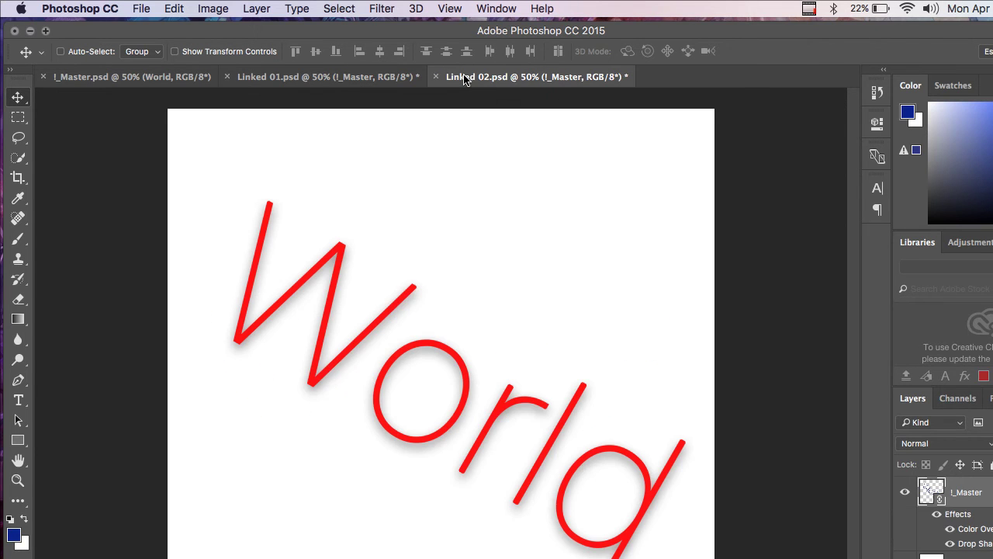
{"action": "left_click", "coordinate": [341, 75]}
{"action": "left_click", "coordinate": [179, 78]}
{"action": "left_click", "coordinate": [364, 78]}
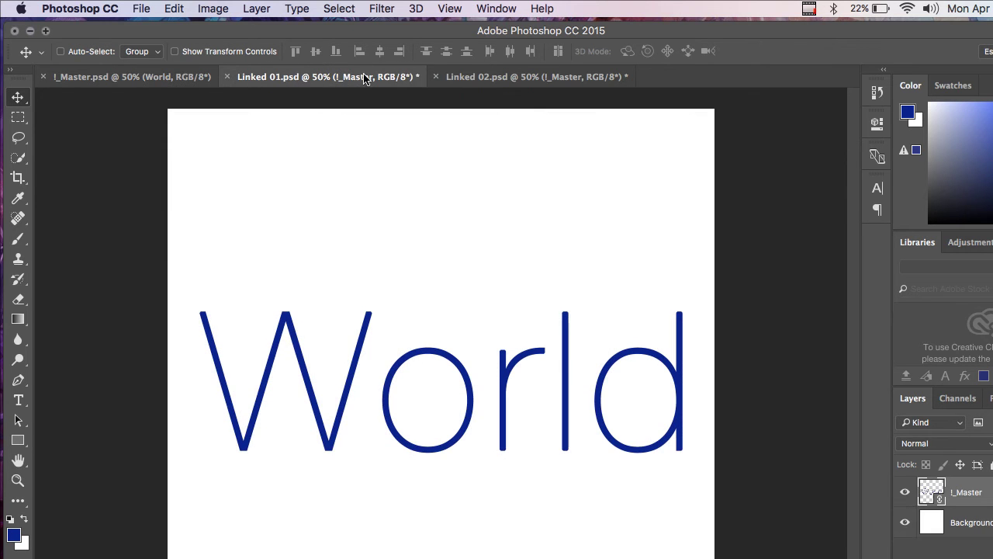
{"action": "left_click", "coordinate": [454, 78]}
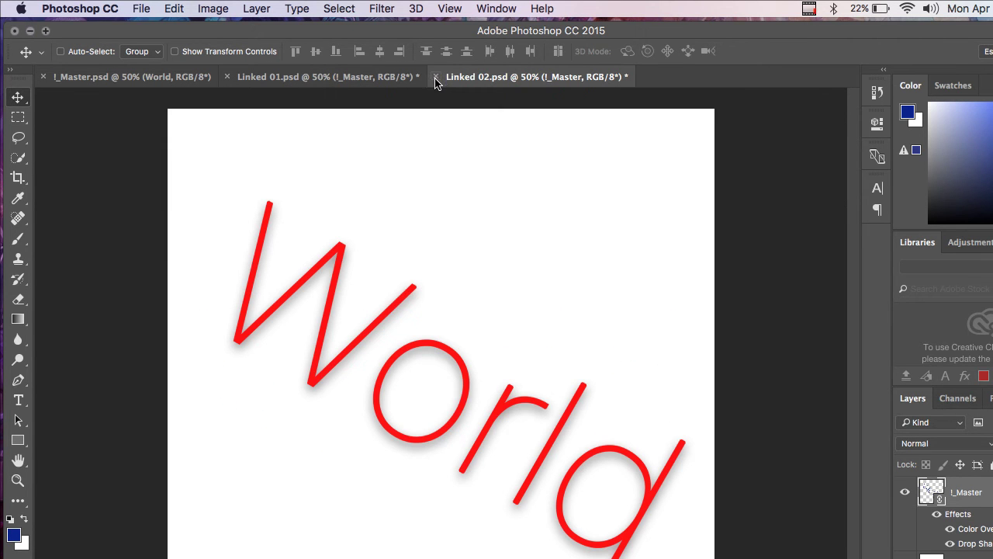
{"action": "left_click", "coordinate": [152, 82]}
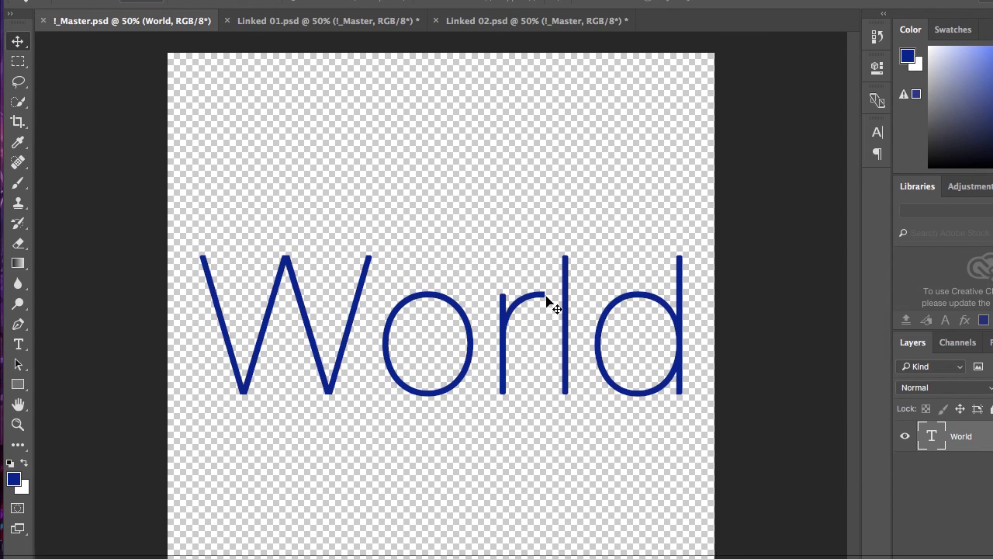
Step: Select all of the World text with the Type tool and commit it
{"action": "key", "text": "t"}
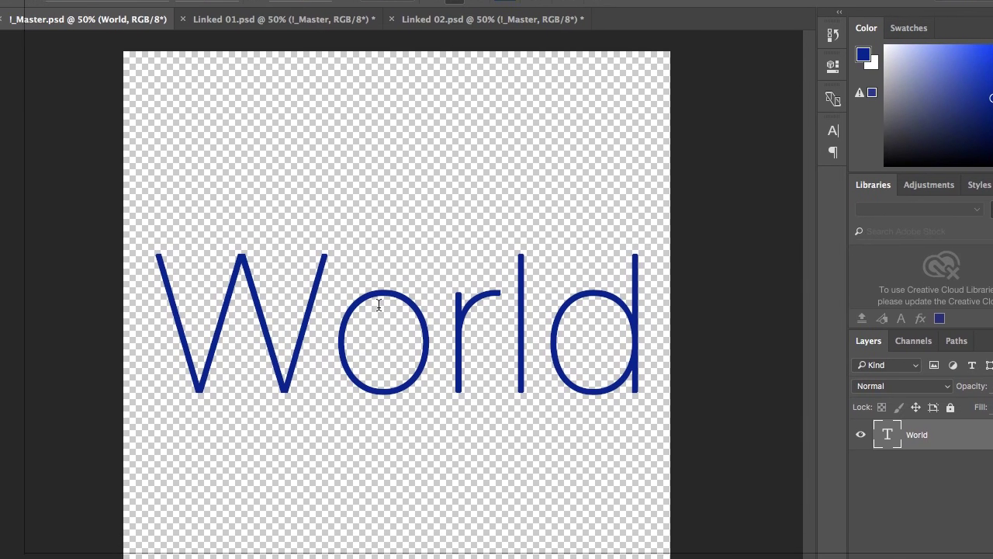
{"action": "left_click", "coordinate": [299, 337]}
{"action": "key", "text": "ctrl+a"}
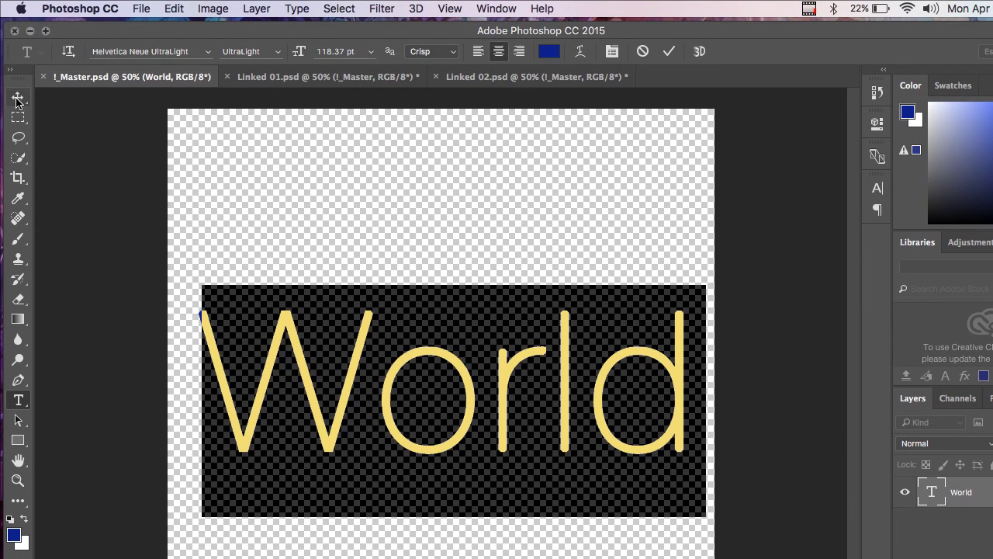
{"action": "left_click", "coordinate": [17, 14]}
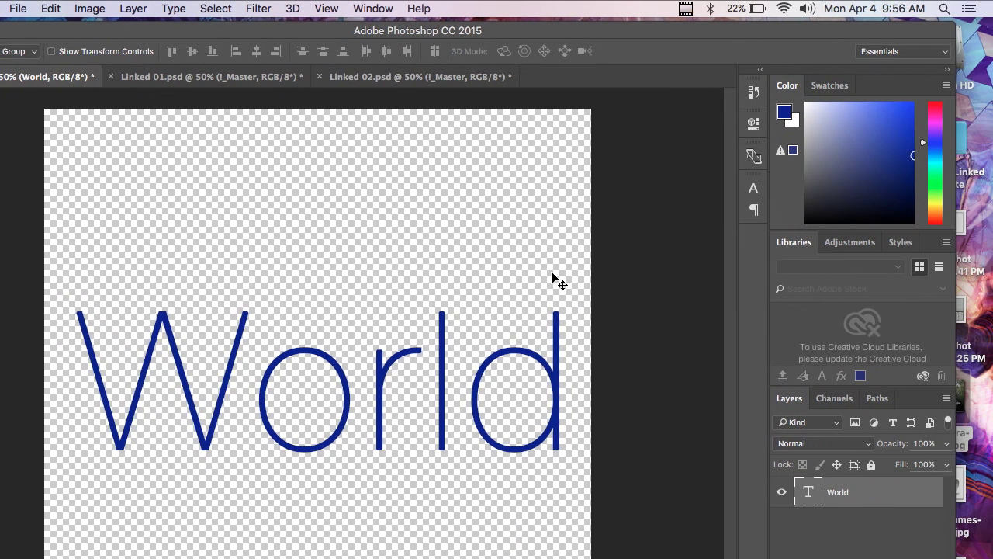
Step: Free Transform World into a horizontal mirror image, stretch it slightly wider, apply, and save
{"action": "key", "text": "ctrl+t"}
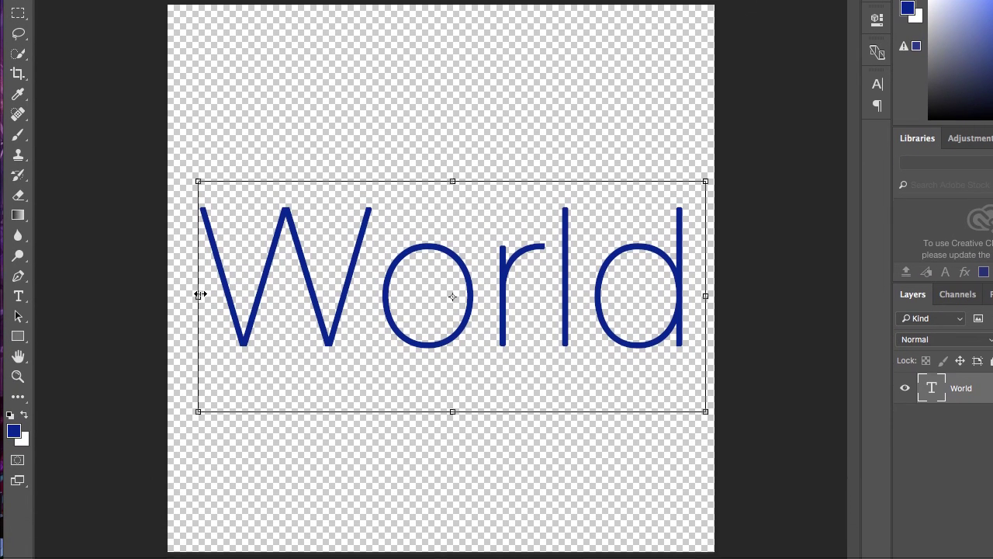
{"action": "left_click_drag", "start_coordinate": [101, 378], "coordinate": [551, 368]}
{"action": "left_click_drag", "start_coordinate": [624, 278], "coordinate": [581, 283]}
{"action": "key", "text": "Return"}
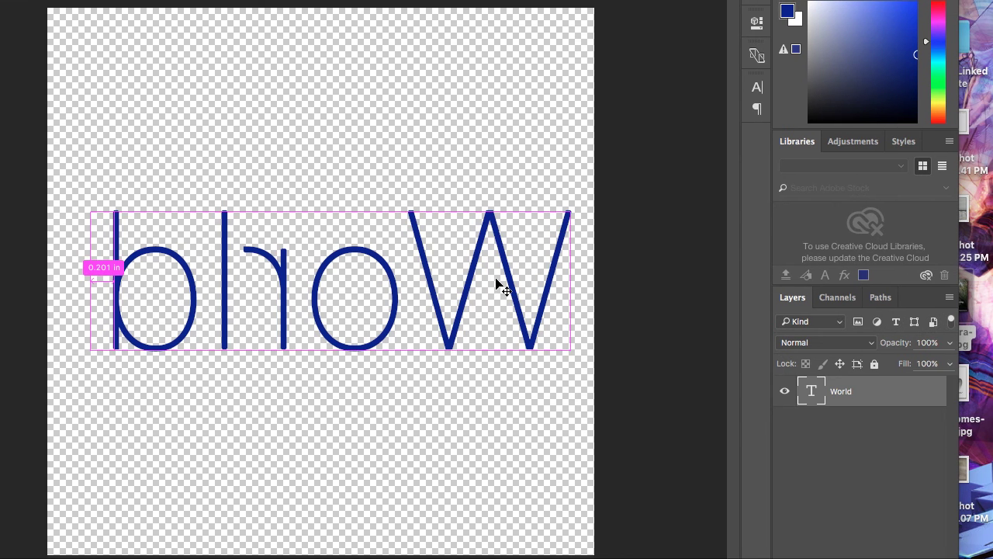
{"action": "key", "text": "super+s"}
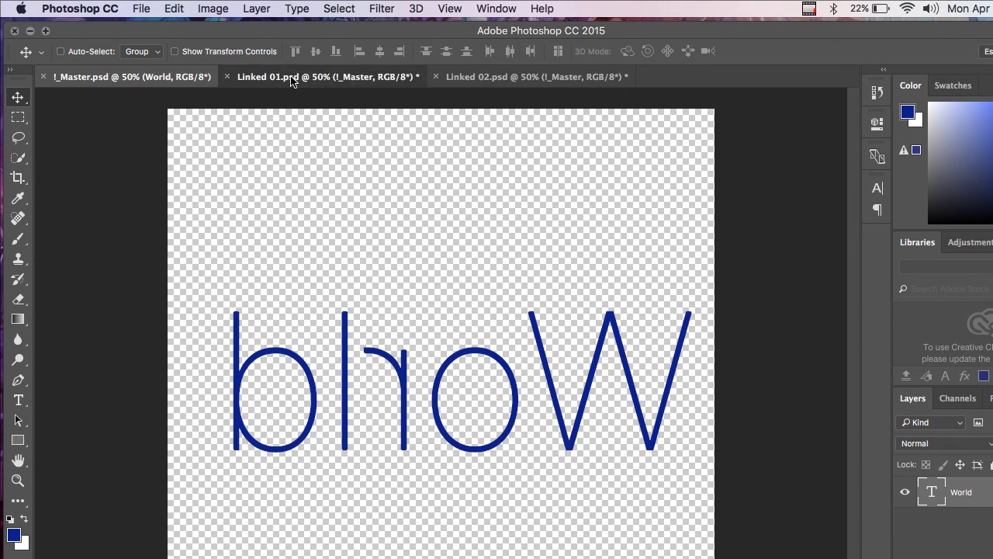
Step: Check Linked 01 (blue) and Linked 02 (tilted red) both show the mirrored World text
{"action": "left_click", "coordinate": [289, 77]}
{"action": "left_click", "coordinate": [483, 79]}
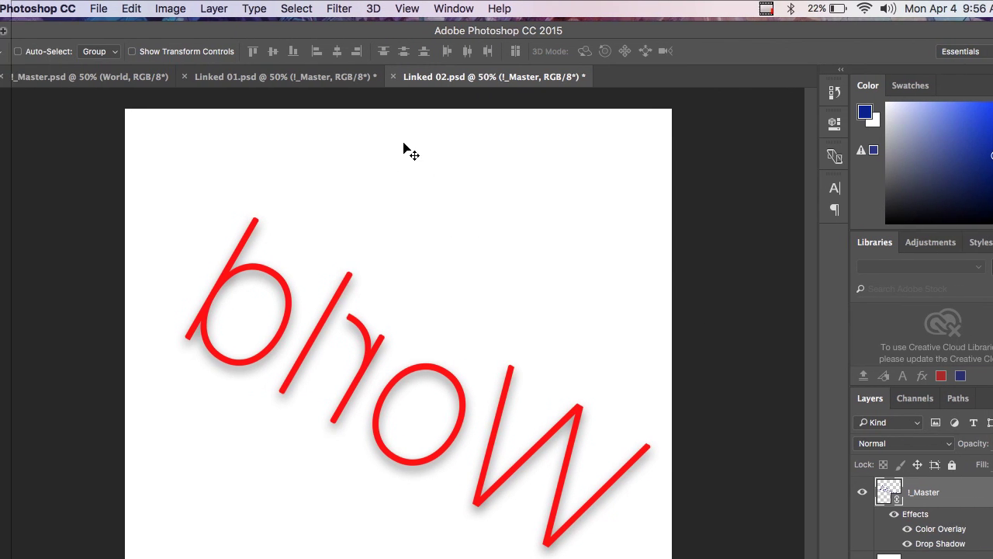
{"action": "left_click", "coordinate": [371, 78]}
{"action": "left_click", "coordinate": [425, 77]}
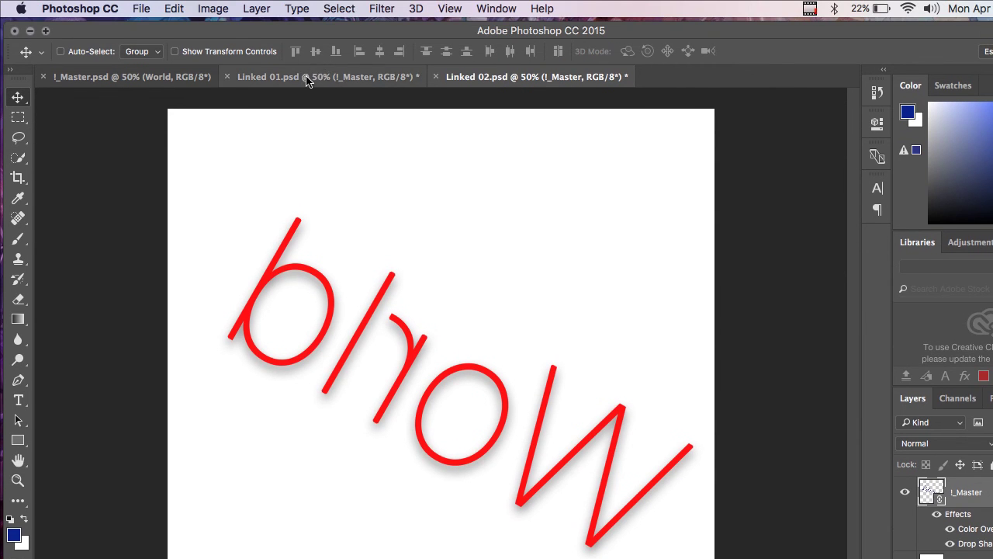
{"action": "left_click", "coordinate": [308, 10]}
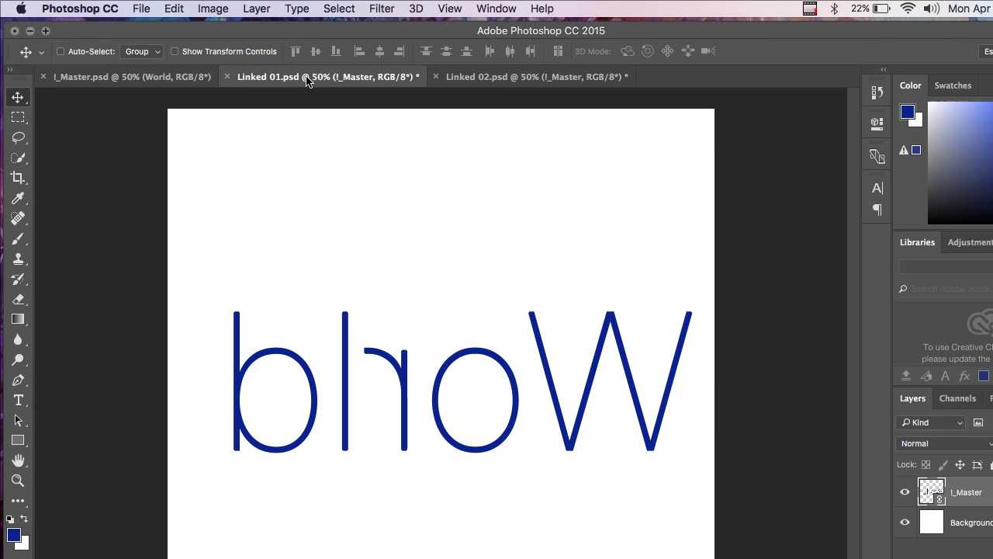